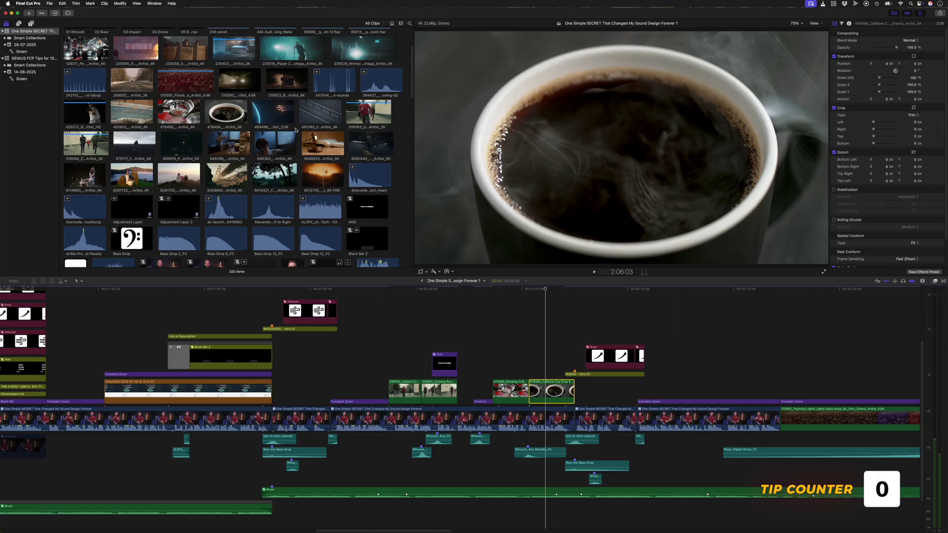
Swap the connected coffee cup clip for the full-length Fire Silhouette Running Man clip
{"action": "left_click", "coordinate": [302, 174]}
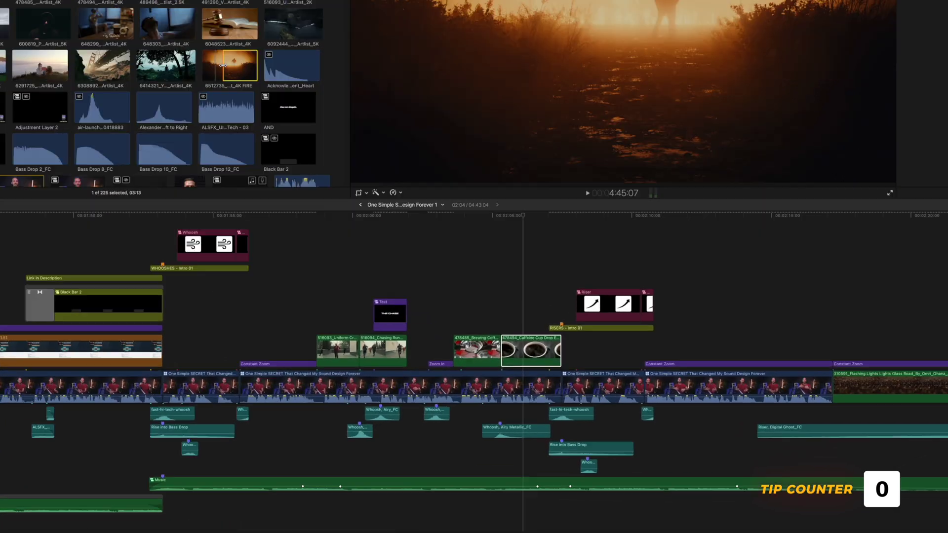
{"action": "key", "text": "alt+r"}
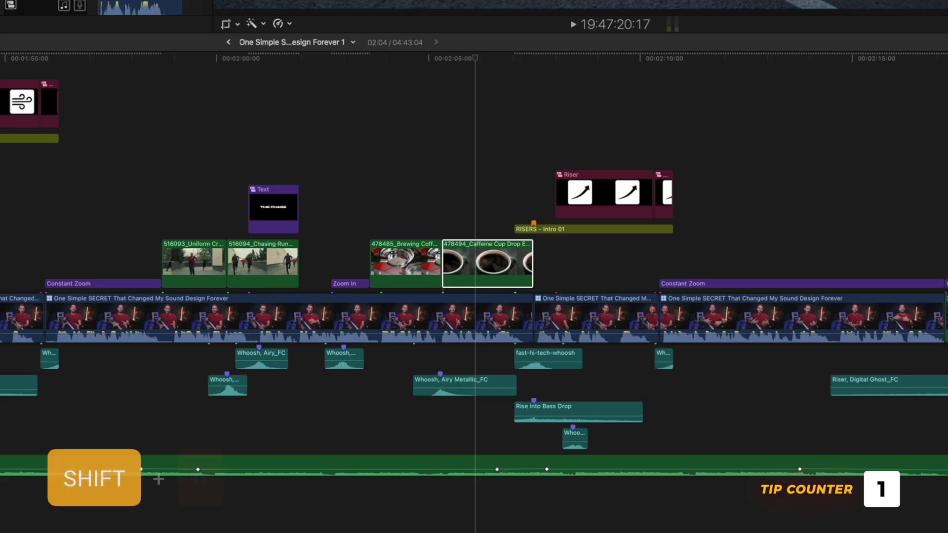
{"action": "key", "text": "shift+r"}
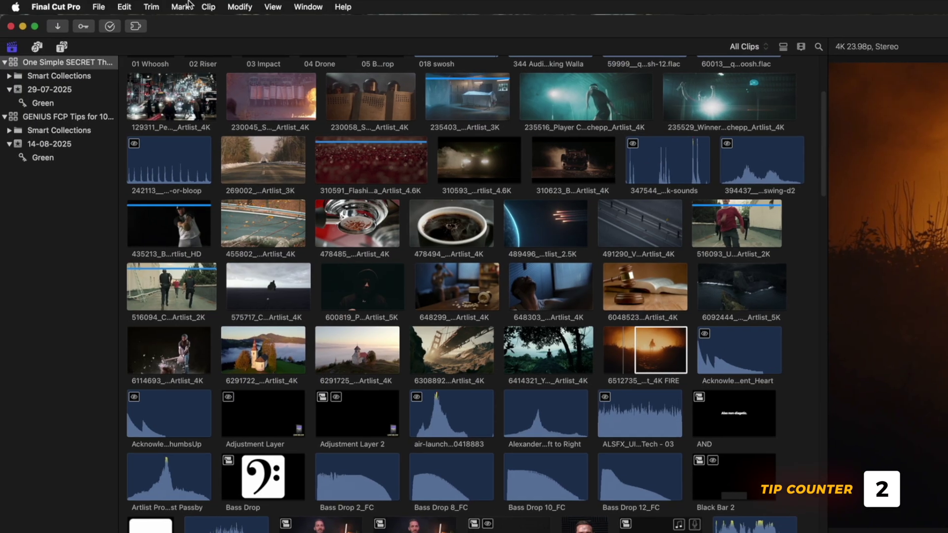
Switch the Edit menu's Source Media option to Video Only
{"action": "left_click", "coordinate": [125, 5]}
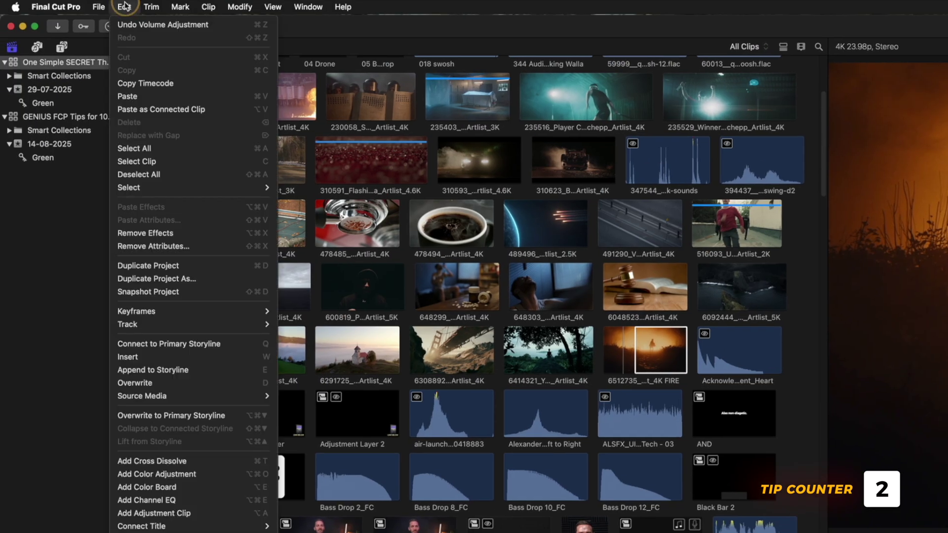
{"action": "mouse_move", "coordinate": [141, 398]}
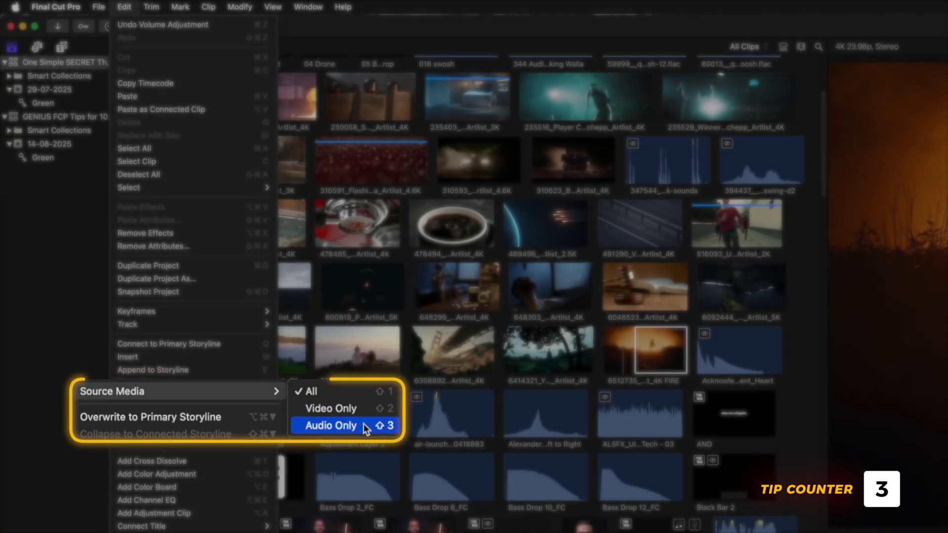
{"action": "left_click", "coordinate": [334, 410]}
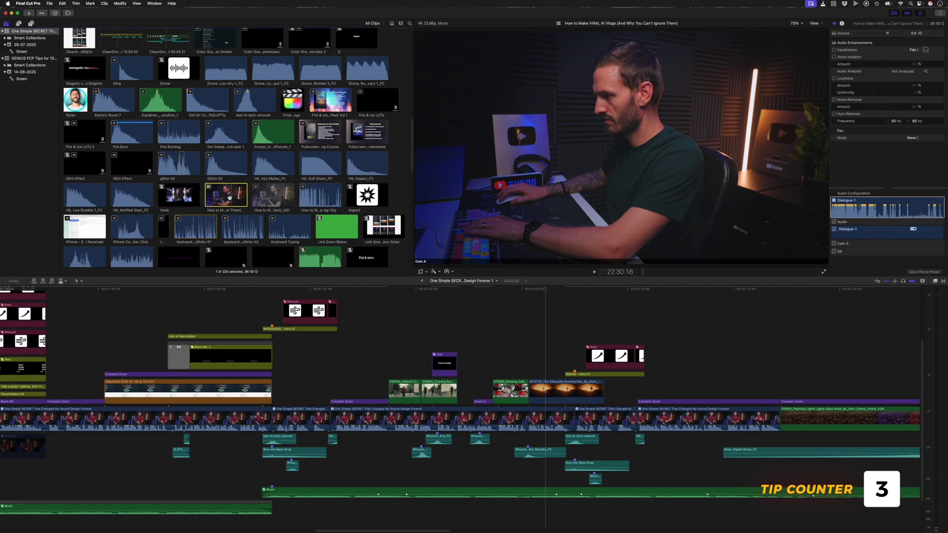
Reconnect the VIRAL AI Vlogs clip above the storyline with source media set back to All
{"action": "left_click_drag", "start_coordinate": [228, 198], "coordinate": [413, 326]}
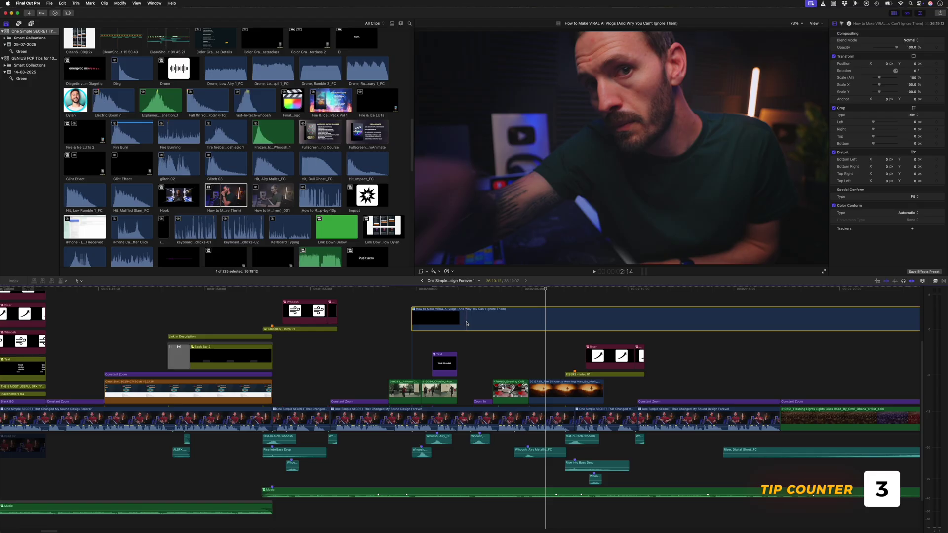
{"action": "key", "text": "super+z"}
{"action": "left_click", "coordinate": [229, 201]}
{"action": "key", "text": "shift+1"}
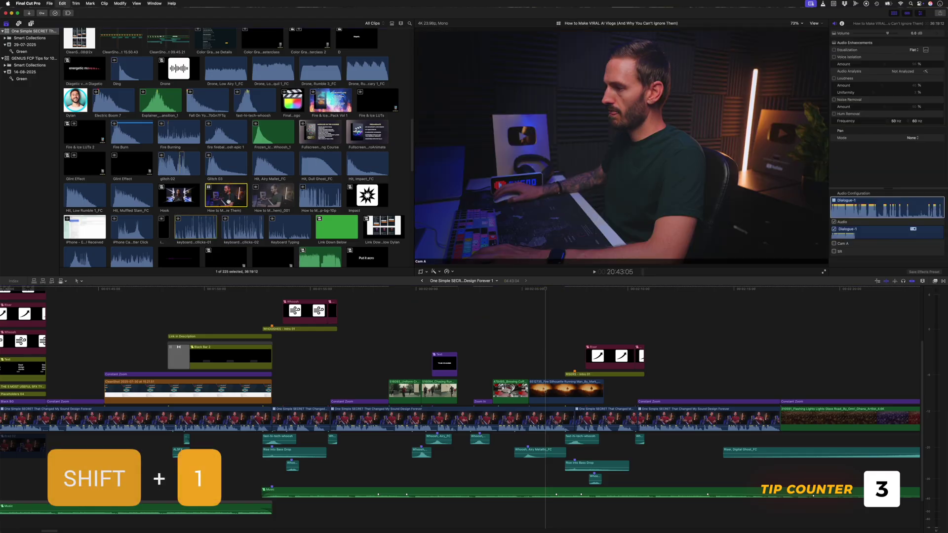
{"action": "left_click_drag", "start_coordinate": [228, 201], "coordinate": [430, 322]}
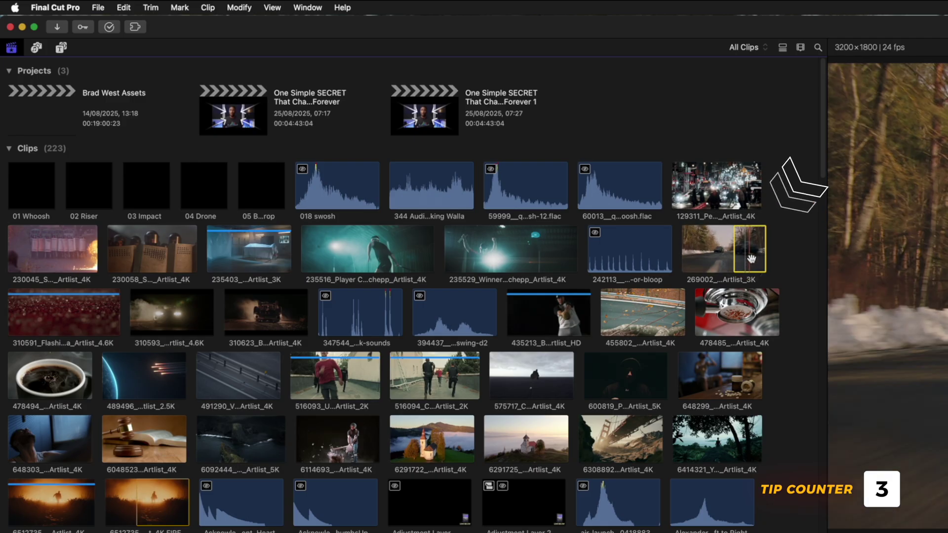
Connect the snowy road clip above the storyline at the playhead and slide it slightly later
{"action": "key", "text": "q"}
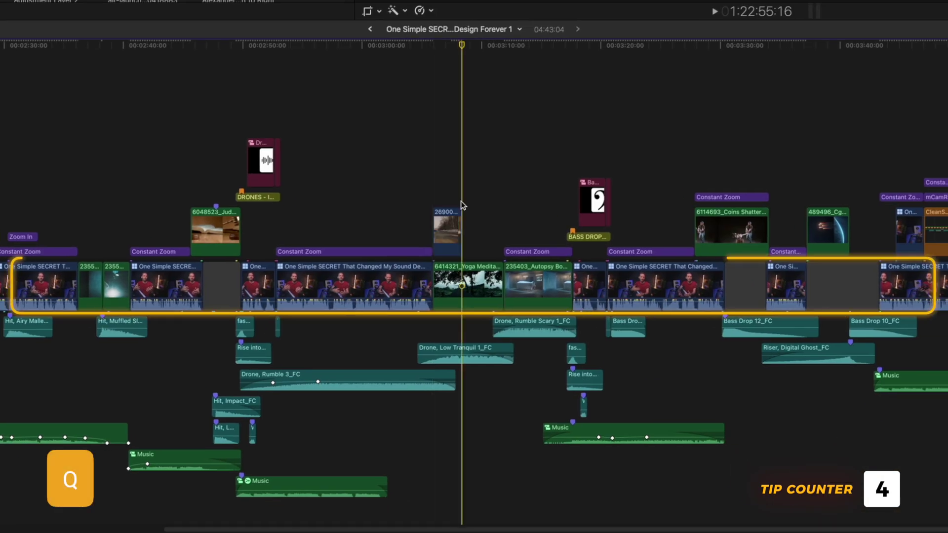
{"action": "mouse_move", "coordinate": [439, 236]}
{"action": "left_mouse_down"}
{"action": "mouse_move", "coordinate": [451, 236]}
{"action": "mouse_move", "coordinate": [442, 234]}
{"action": "left_mouse_up"}
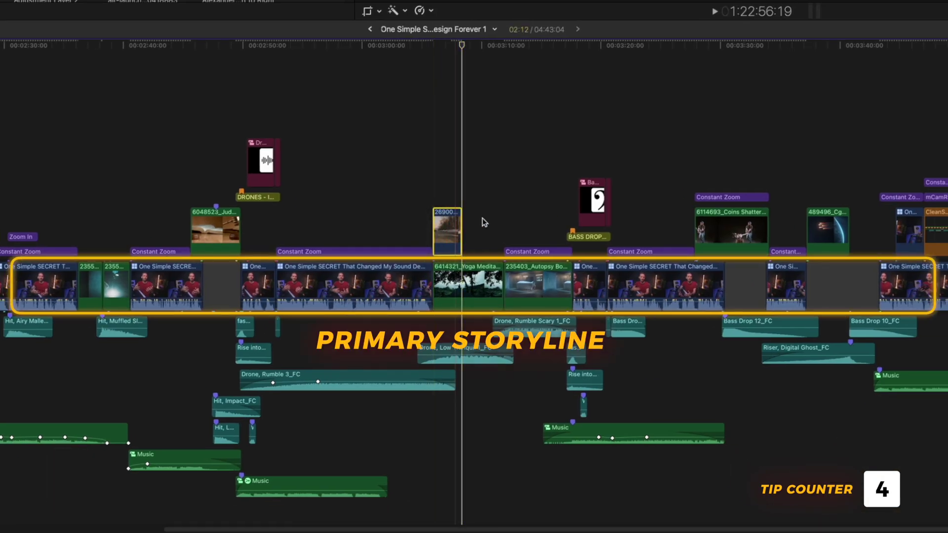
{"action": "left_click", "coordinate": [502, 210]}
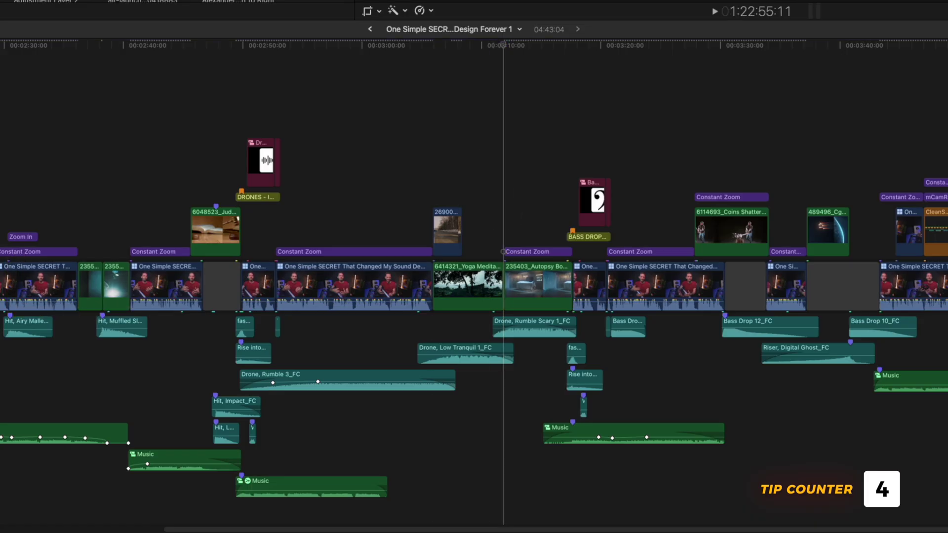
Insert the road clip into the primary storyline, then append another copy at the timeline's end
{"action": "key", "text": "w"}
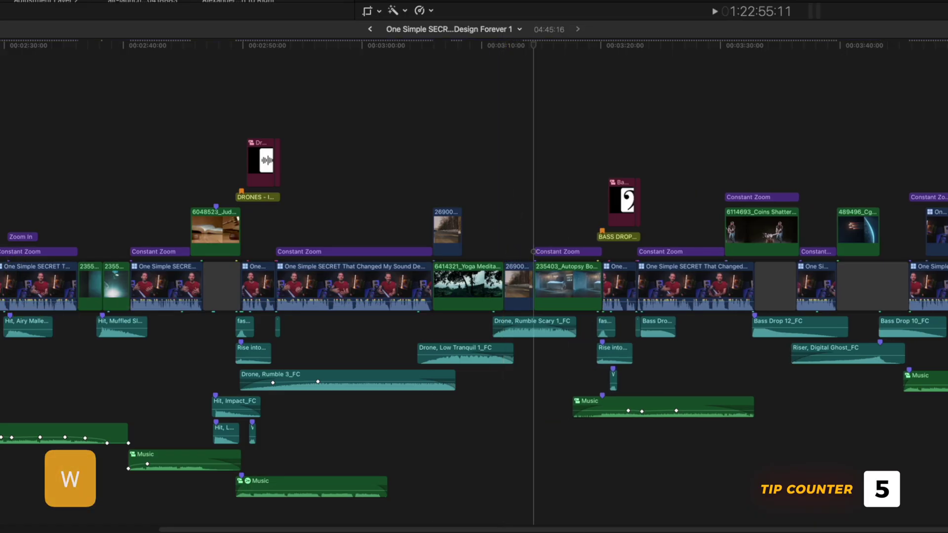
{"action": "left_click", "coordinate": [518, 255]}
{"action": "left_click_drag", "start_coordinate": [587, 202], "coordinate": [943, 400]}
{"action": "left_click", "coordinate": [563, 190]}
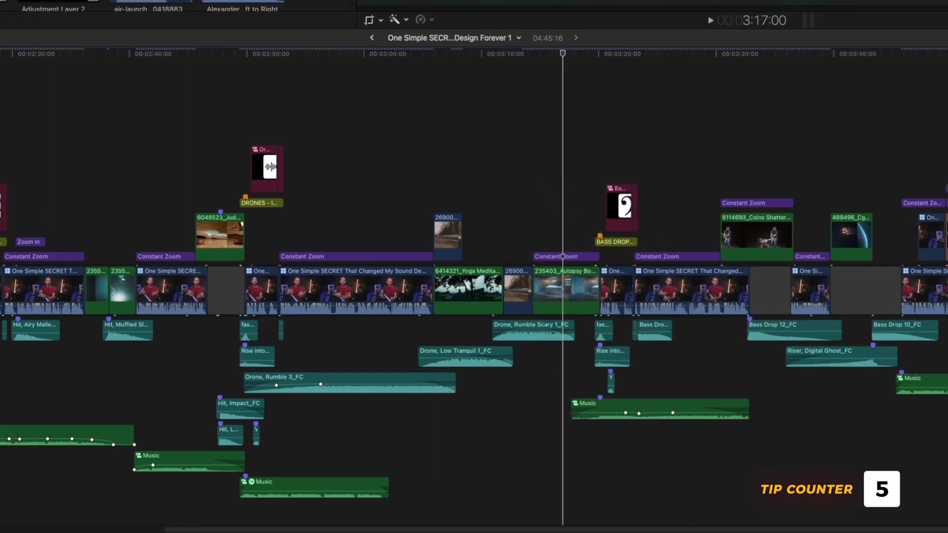
{"action": "key", "text": "e"}
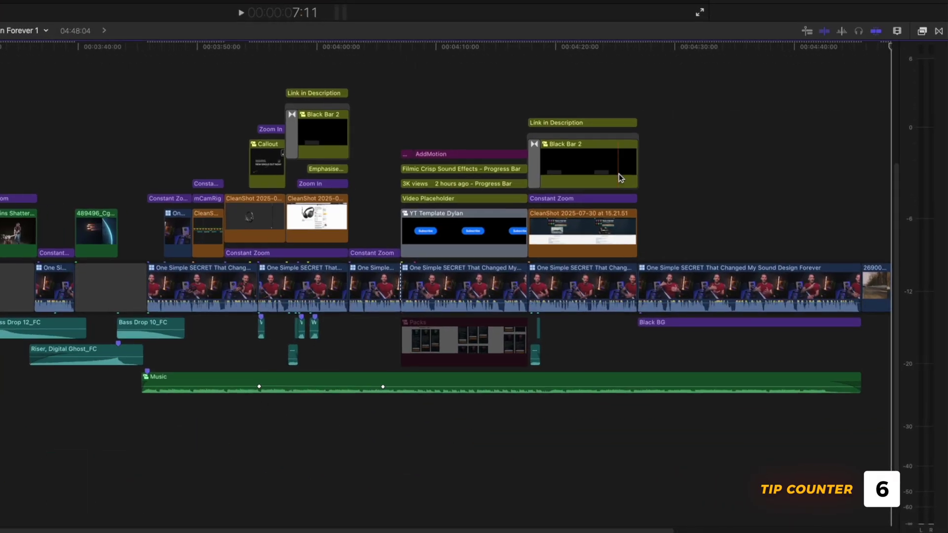
{"action": "scroll", "coordinate": [618, 174], "scroll_direction": "right", "scroll_amount": 10}
Trim the How to Manage LUTs clip at both ends and trim the stacked clips' starts to the playhead
{"action": "left_click", "coordinate": [452, 286]}
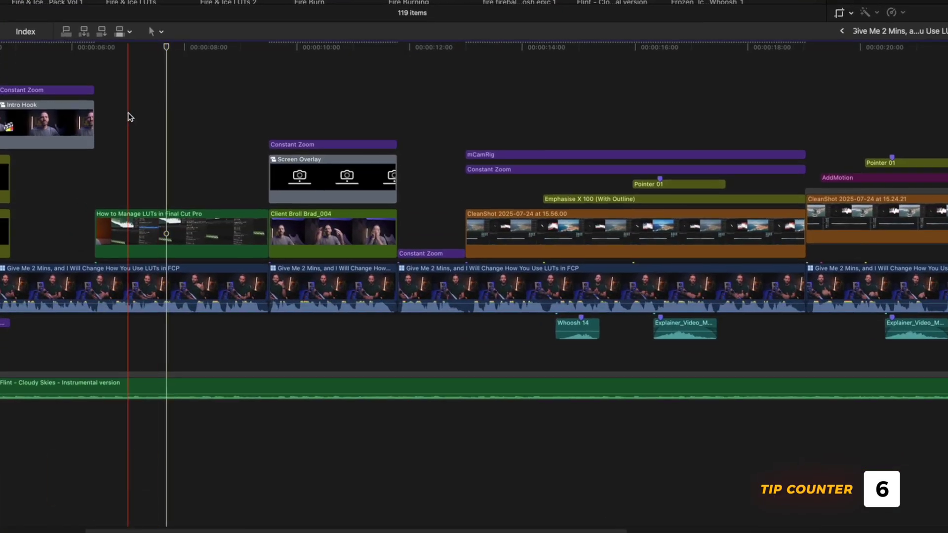
{"action": "key", "text": "alt+bracketleft"}
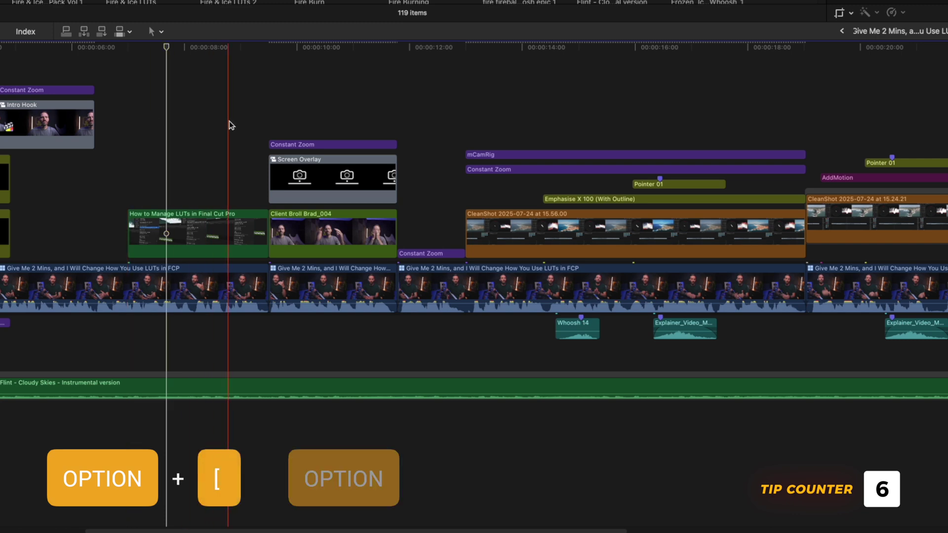
{"action": "key", "text": "alt+bracketright"}
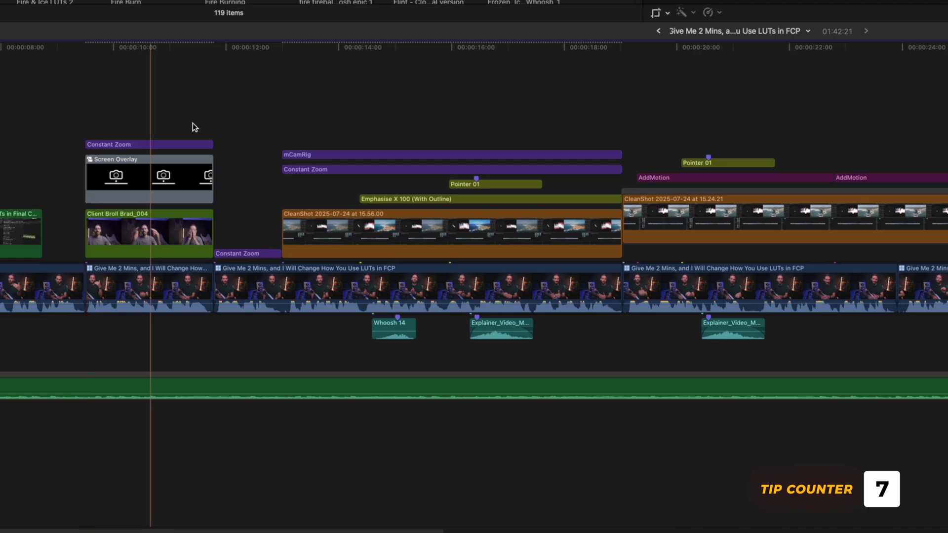
{"action": "left_click_drag", "start_coordinate": [373, 142], "coordinate": [415, 237]}
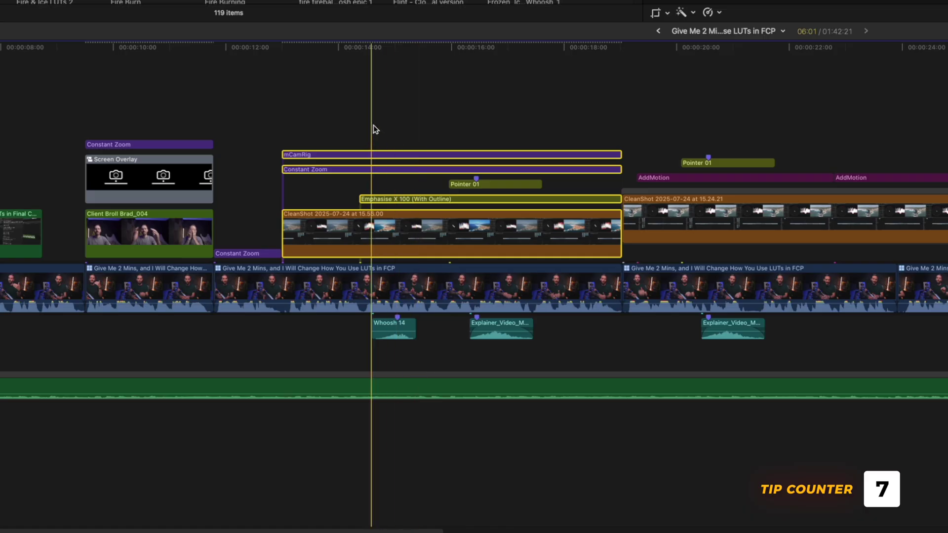
{"action": "key", "text": "alt+bracketleft"}
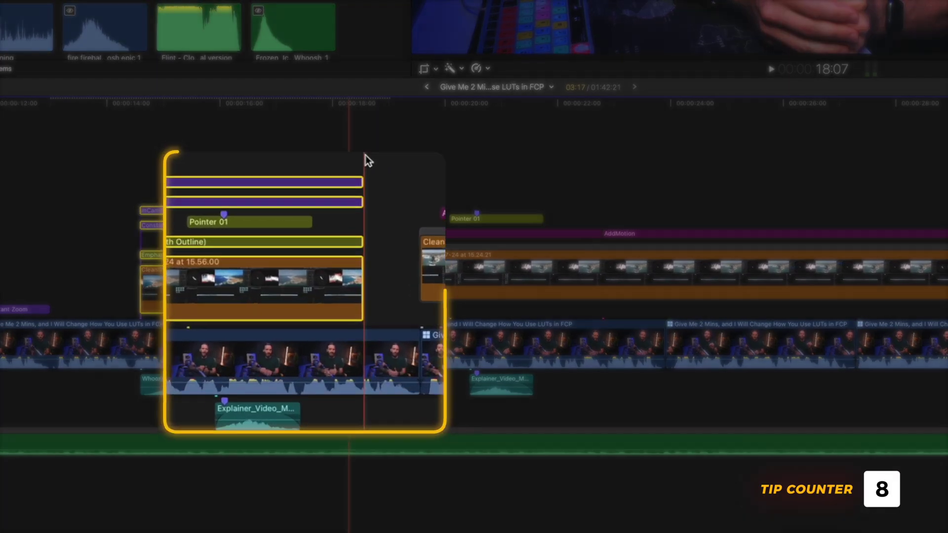
Select the five stacked clips and lengthen them together by 15 seconds to 22:06
{"action": "left_click_drag", "start_coordinate": [367, 159], "coordinate": [338, 431]}
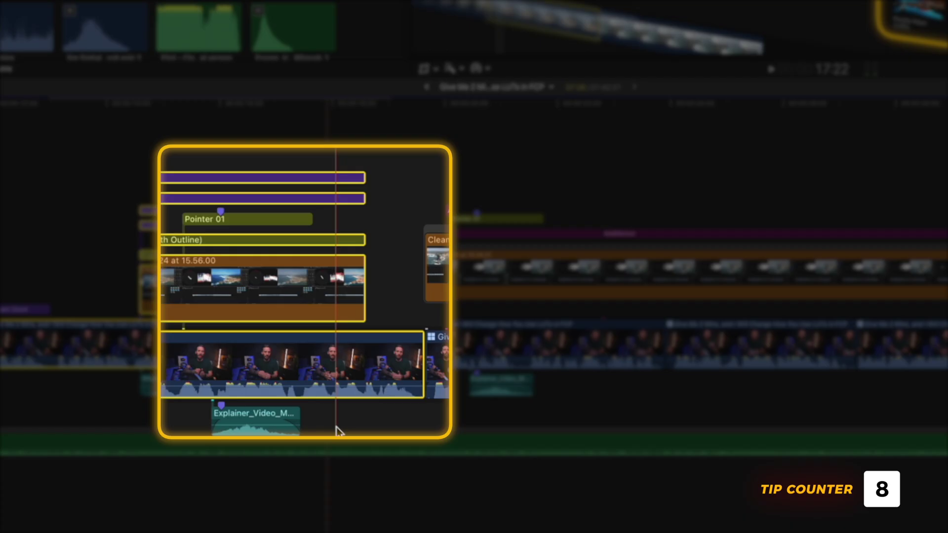
{"action": "left_click_drag", "start_coordinate": [367, 287], "coordinate": [398, 276]}
{"action": "left_click", "coordinate": [378, 242]}
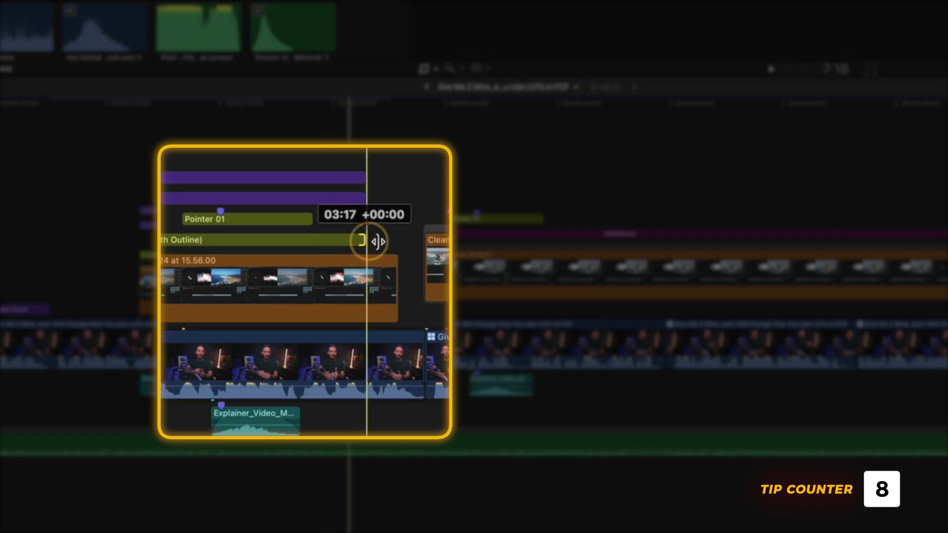
{"action": "left_click", "coordinate": [366, 197]}
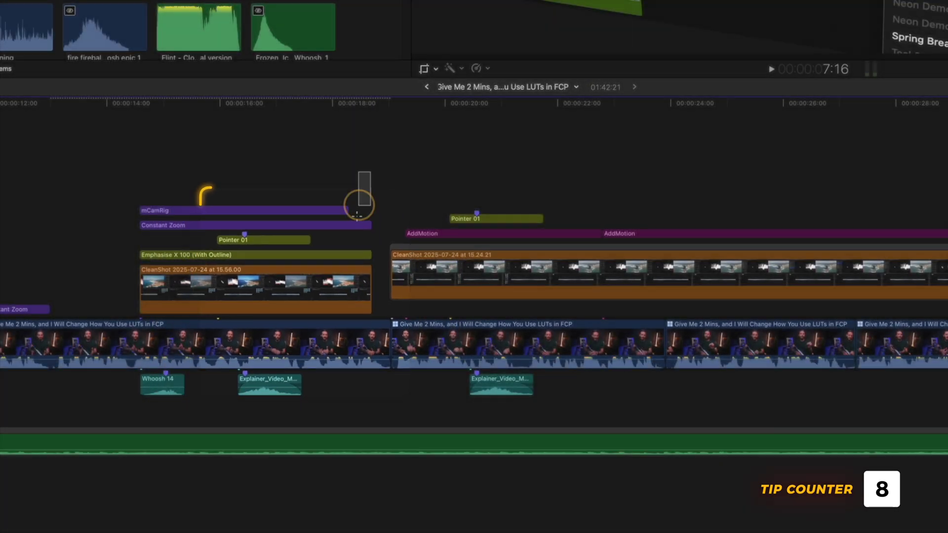
{"action": "left_click_drag", "start_coordinate": [359, 205], "coordinate": [322, 410]}
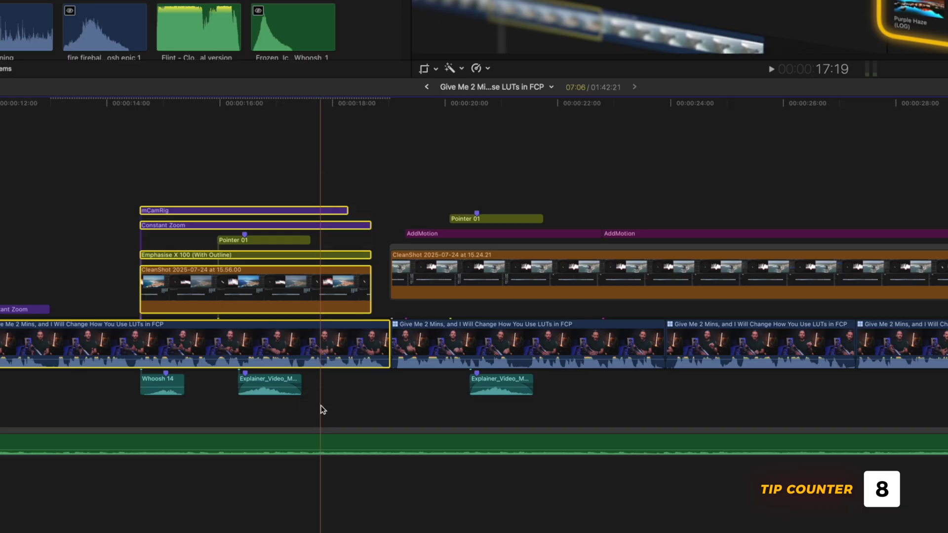
{"action": "key", "text": "ctrl+d"}
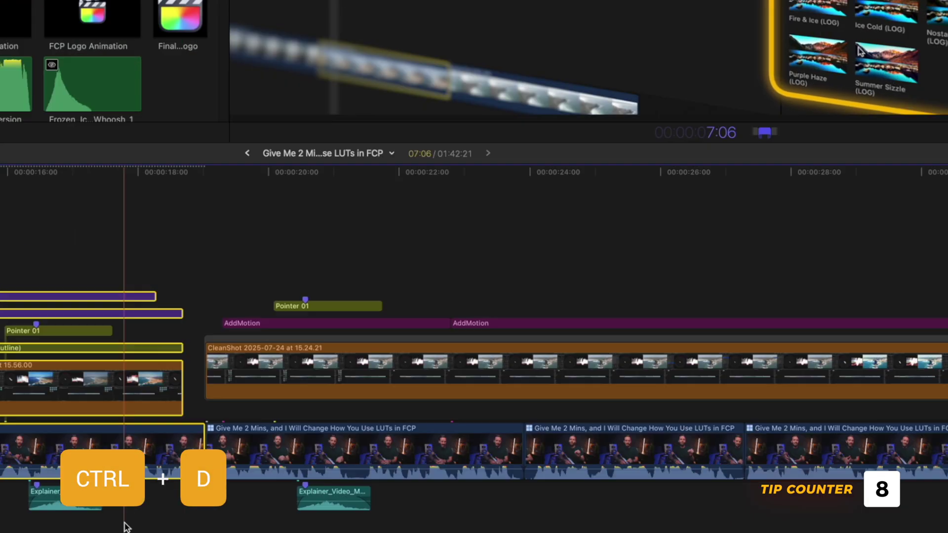
{"action": "type", "text": "+"}
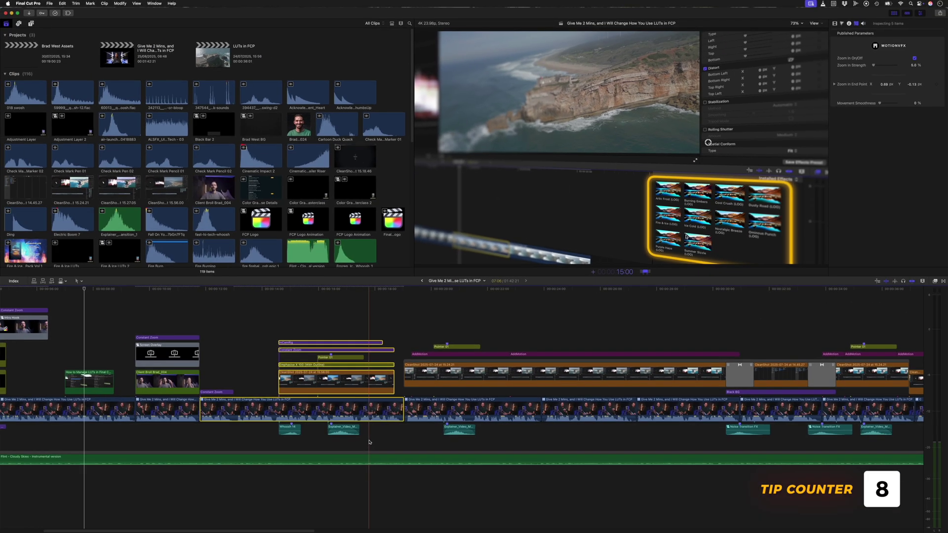
{"action": "key", "text": "Return"}
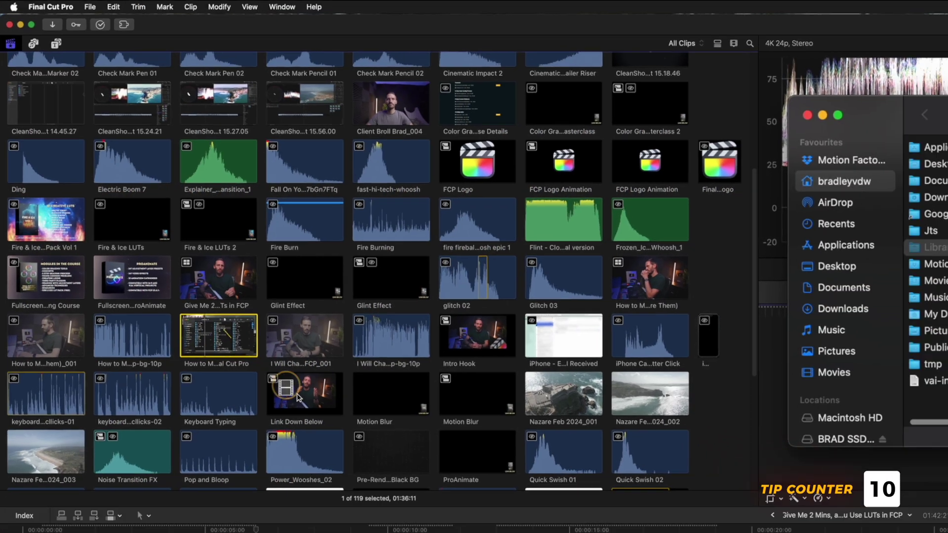
Reveal the clip's applied Custom LUT file in Finder
{"action": "left_click_drag", "start_coordinate": [298, 398], "coordinate": [273, 532]}
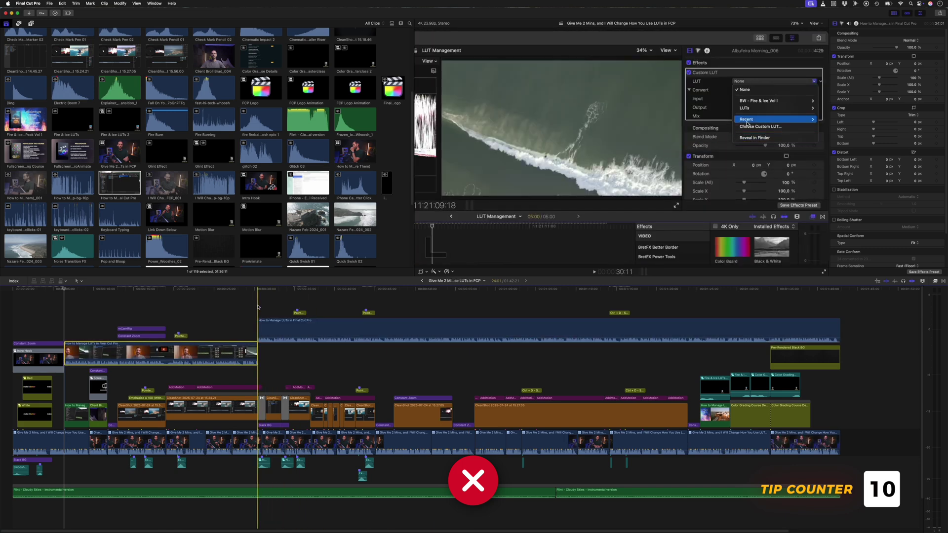
{"action": "key", "text": "Delete"}
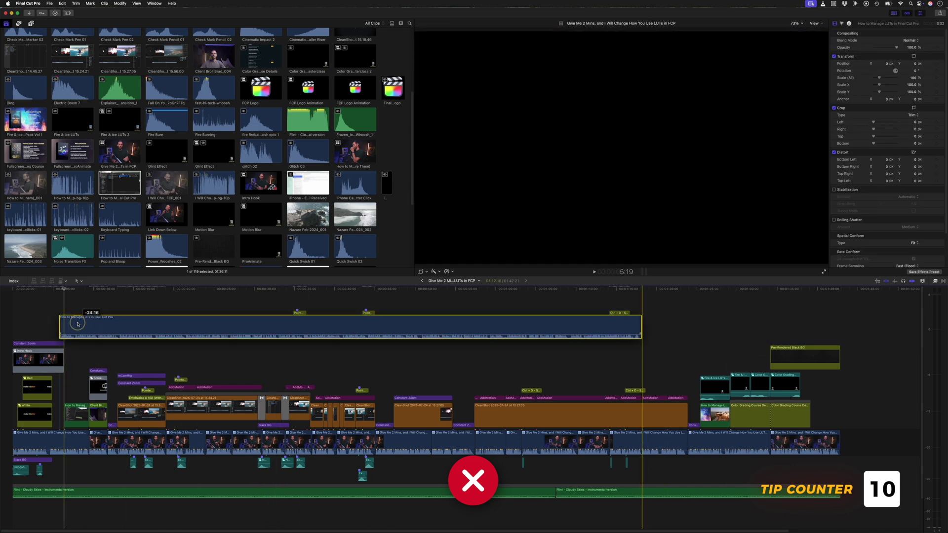
{"action": "key", "text": "z"}
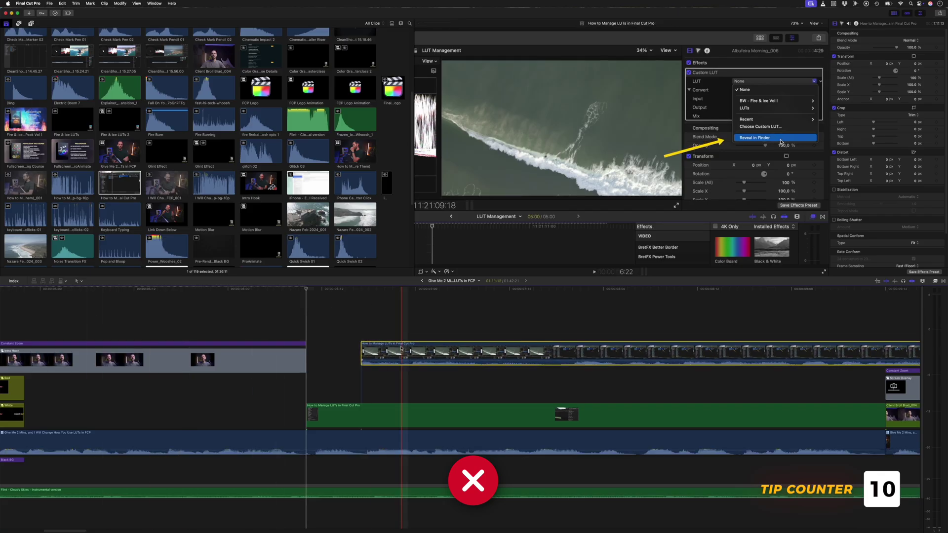
{"action": "left_click", "coordinate": [781, 142]}
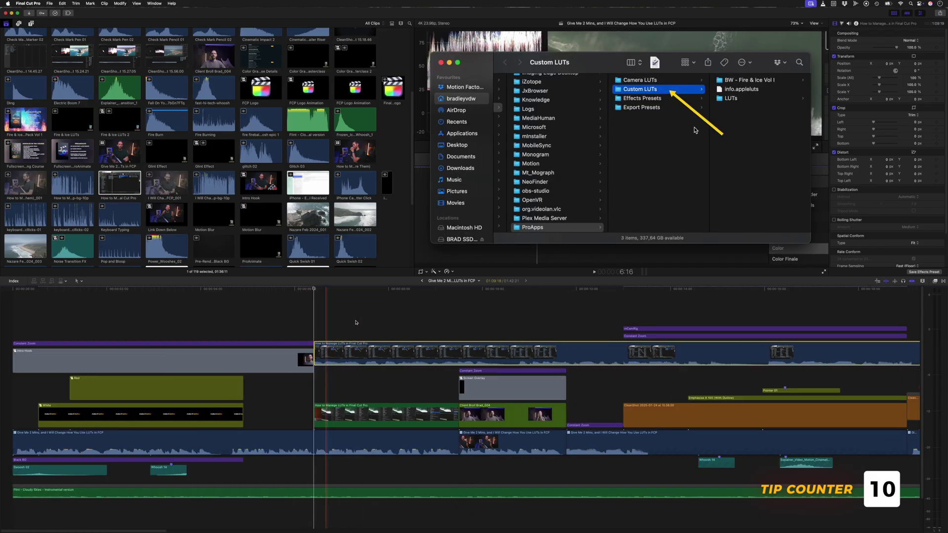
Trim the How to Manage LUTs clip's start and end to the skimmer
{"action": "key", "text": "t"}
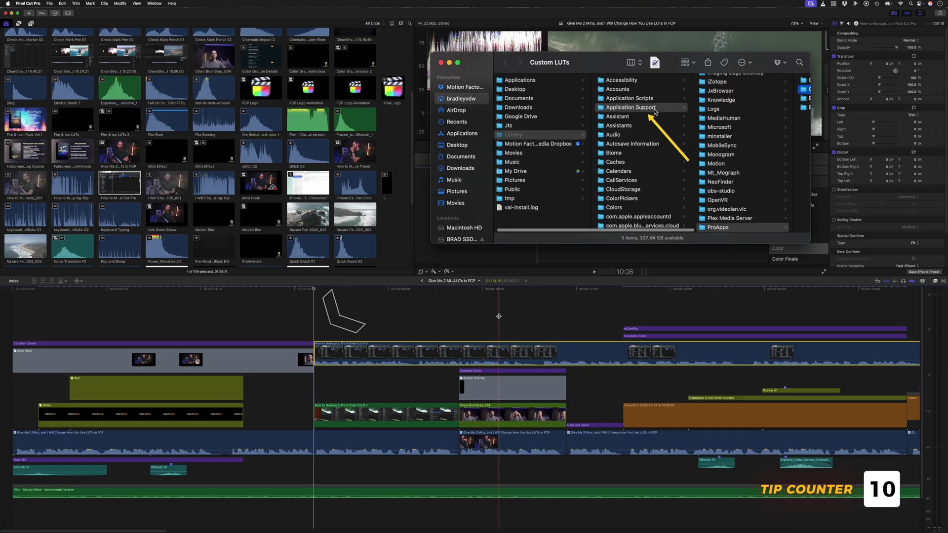
{"action": "key", "text": "alt+bracketleft"}
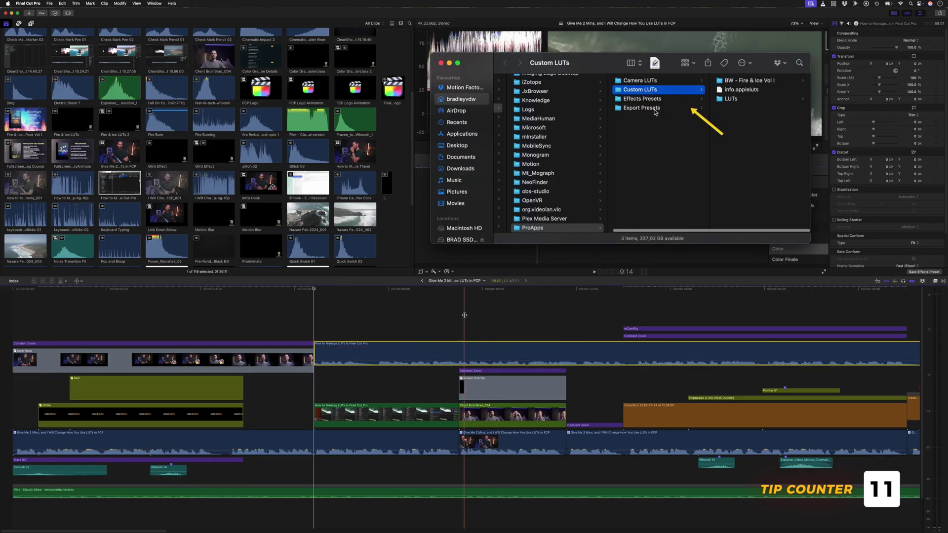
{"action": "key", "text": "alt+bracketright"}
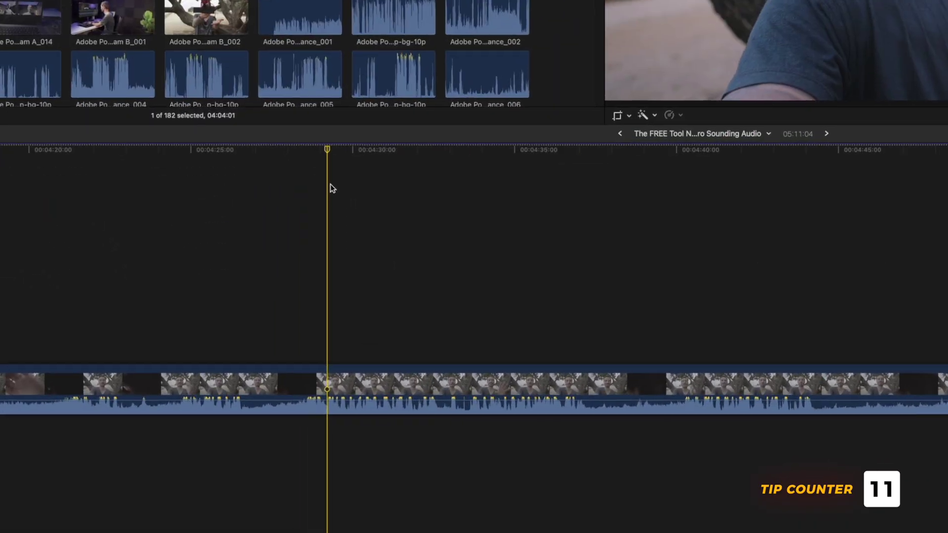
Trim the Adobe Podcast Cam A_013 clip to an 8-second range marked after the playhead
{"action": "key", "text": "r"}
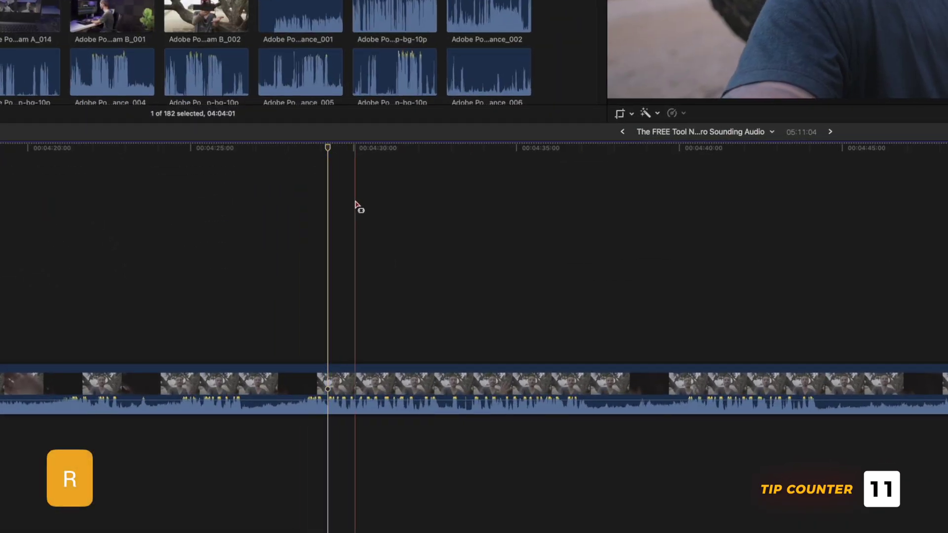
{"action": "left_click_drag", "start_coordinate": [328, 381], "coordinate": [596, 381]}
{"action": "key", "text": "alt+backslash"}
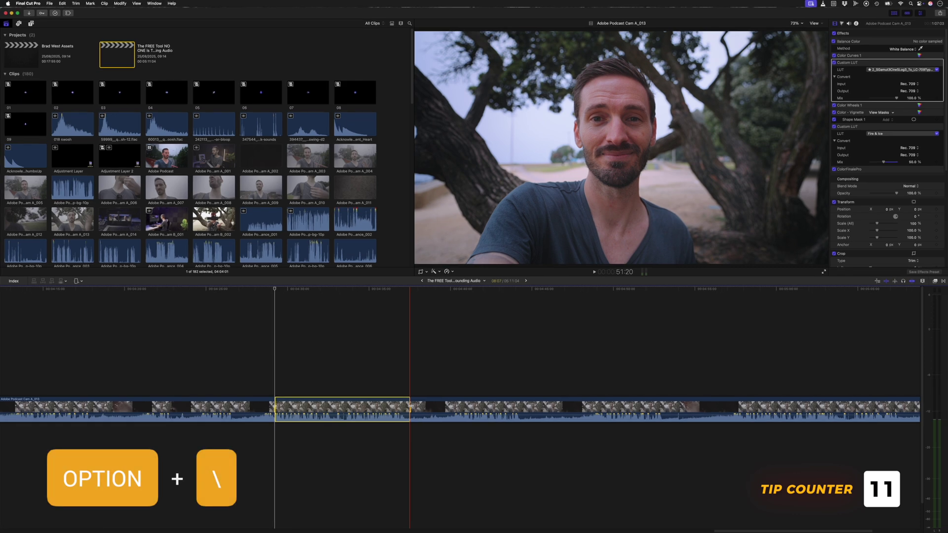
{"action": "scroll", "coordinate": [411, 408], "scroll_direction": "left", "scroll_amount": 5}
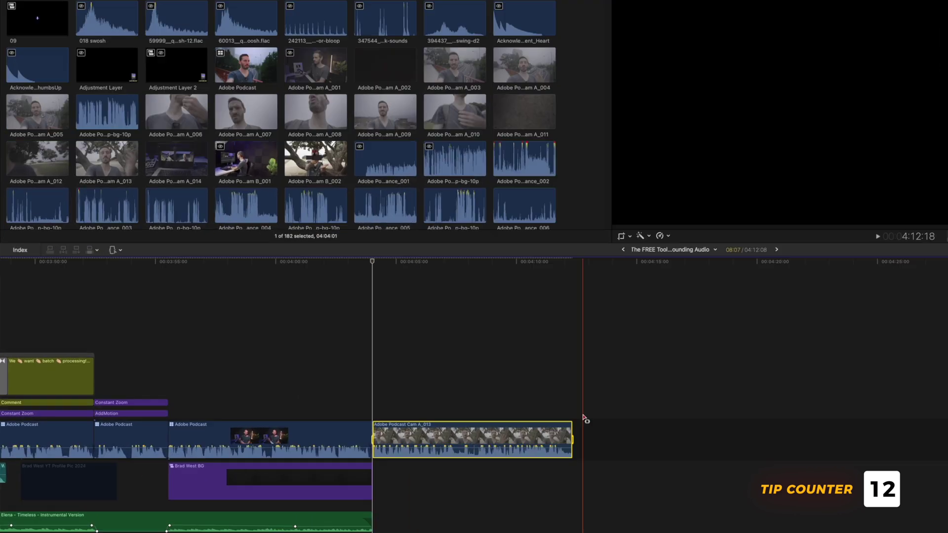
{"action": "scroll", "coordinate": [395, 395], "scroll_direction": "left", "scroll_amount": 8}
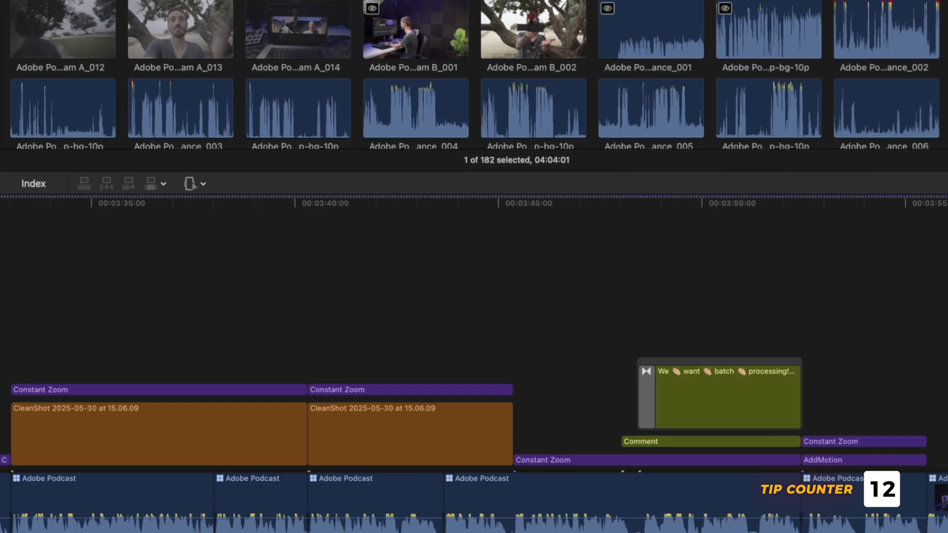
Split the Adobe Podcast clips at two new points with the Blade tool
{"action": "left_click", "coordinate": [197, 185]}
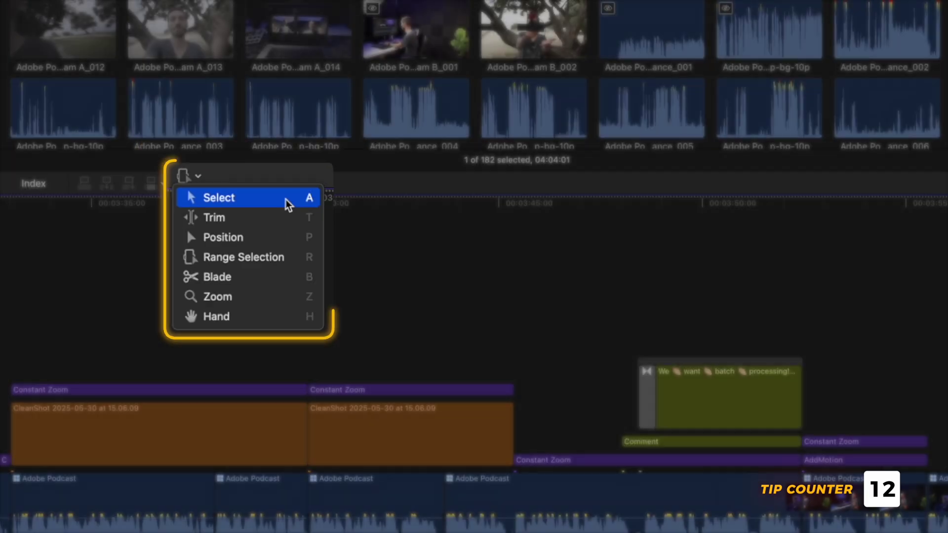
{"action": "left_click", "coordinate": [286, 199]}
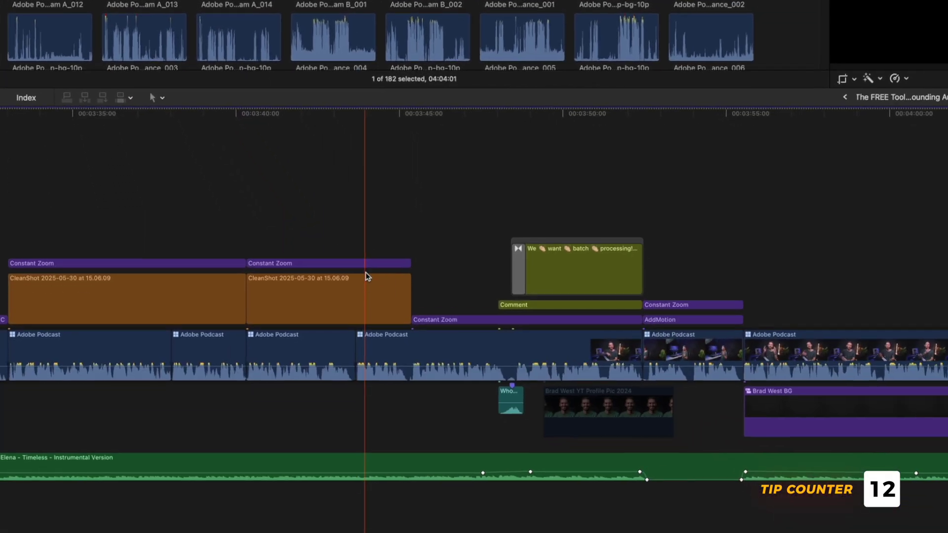
{"action": "key", "text": "b"}
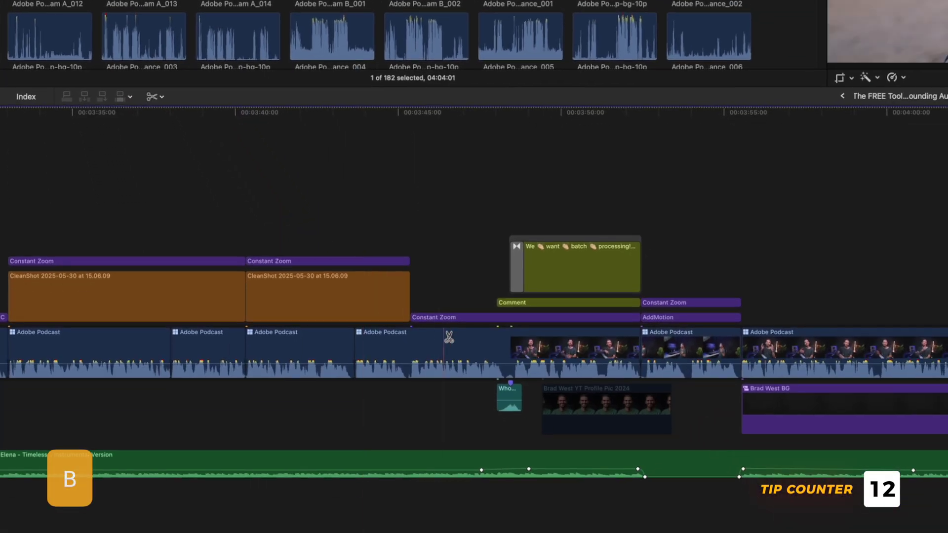
{"action": "left_click", "coordinate": [417, 350]}
{"action": "key", "text": "a"}
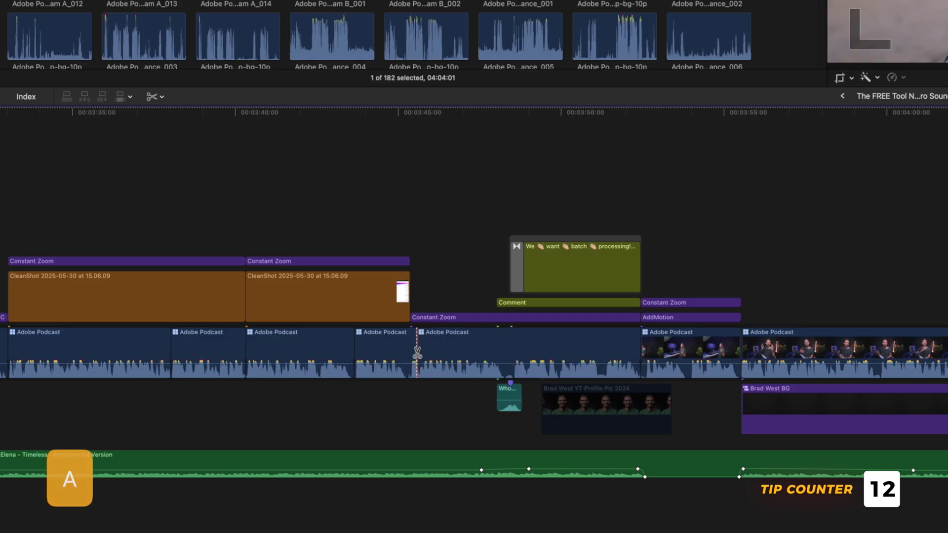
{"action": "left_click", "coordinate": [395, 347]}
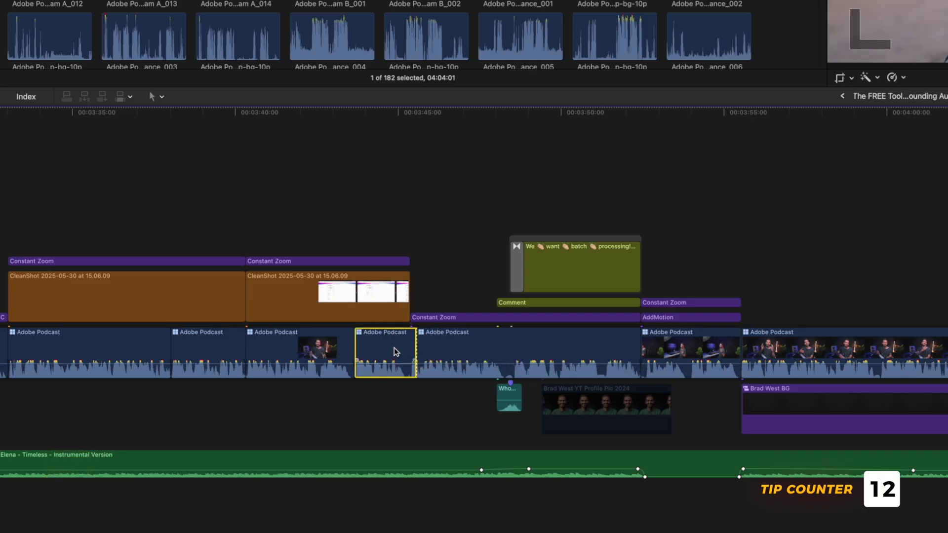
{"action": "key", "text": "b"}
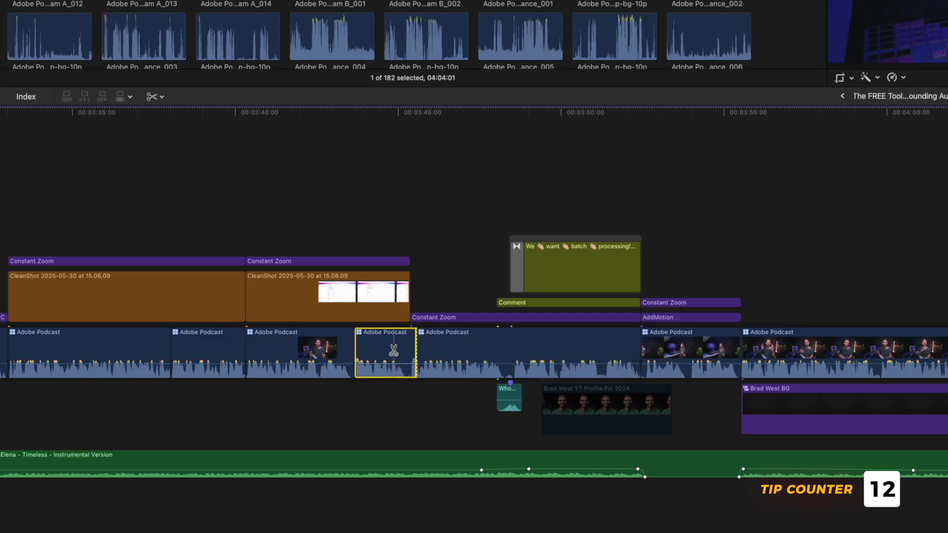
{"action": "left_click", "coordinate": [491, 354]}
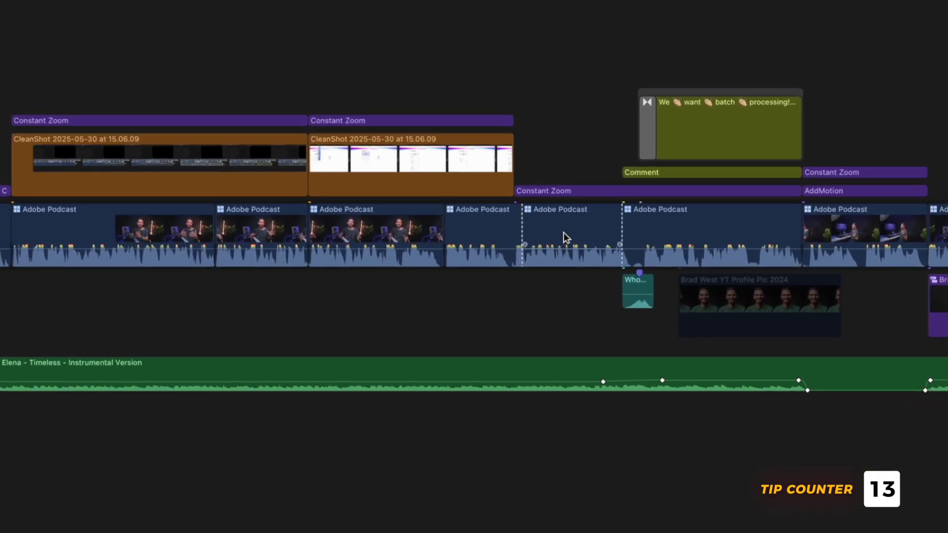
Lower the music volume to about -38 dB over a marked range, creating edge keyframes
{"action": "key", "text": "r"}
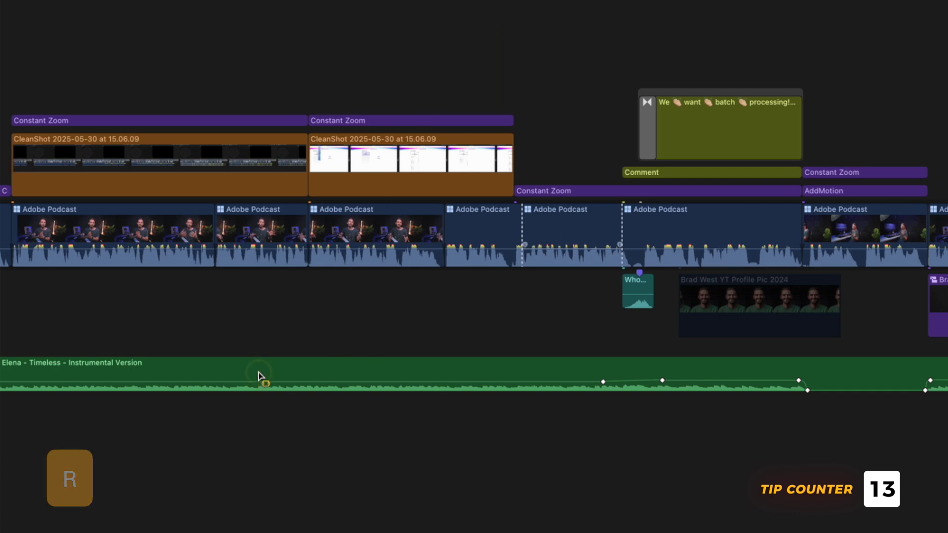
{"action": "left_click_drag", "start_coordinate": [258, 377], "coordinate": [514, 378]}
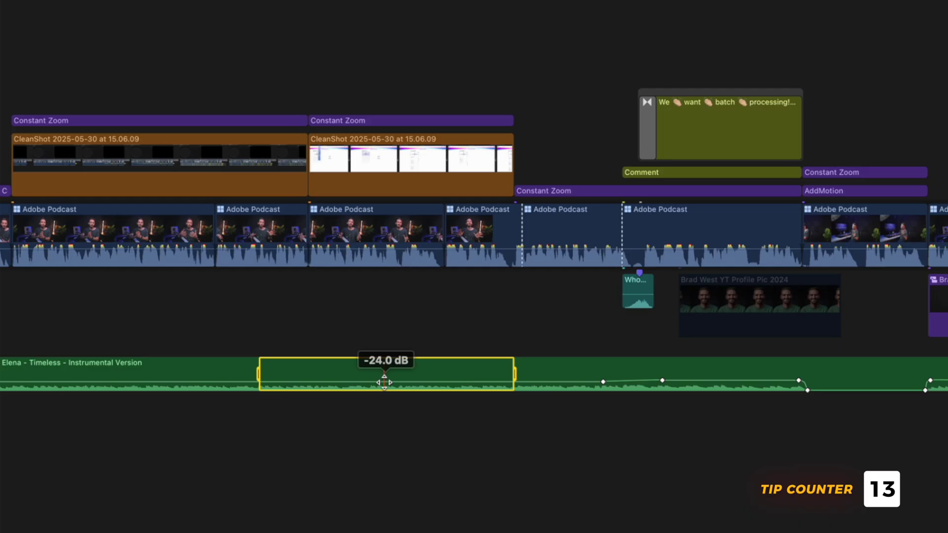
{"action": "left_click_drag", "start_coordinate": [385, 384], "coordinate": [385, 386]}
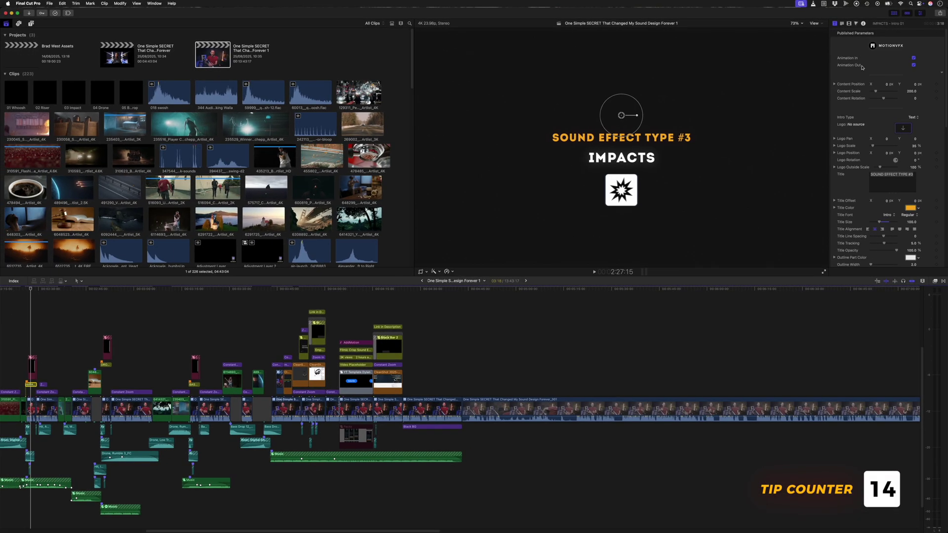
Sample the orange SOUND EFFECT TYPE #3 text colour into the IMPACTS title's Add. Typo Color swatch
{"action": "double_click", "coordinate": [907, 23]}
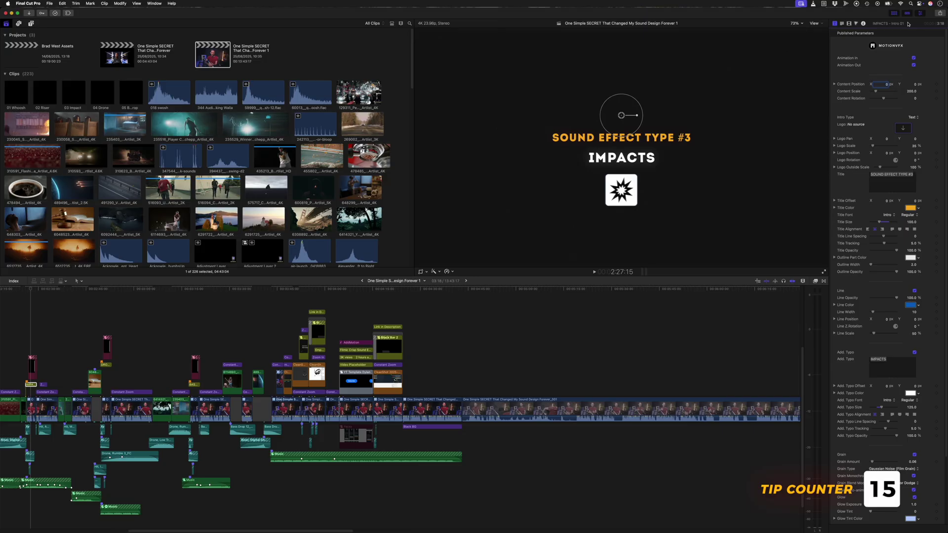
{"action": "double_click", "coordinate": [908, 25]}
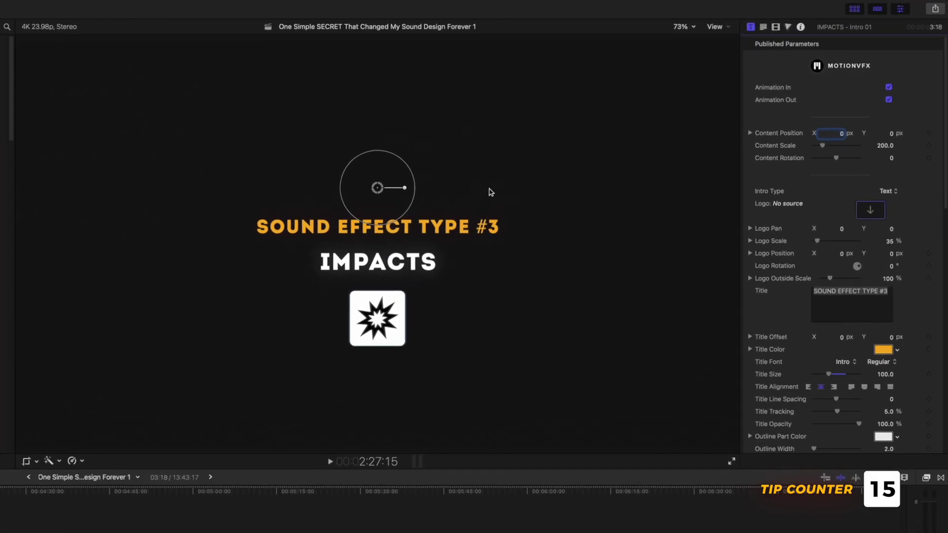
{"action": "scroll", "coordinate": [779, 277], "scroll_direction": "down", "scroll_amount": 8}
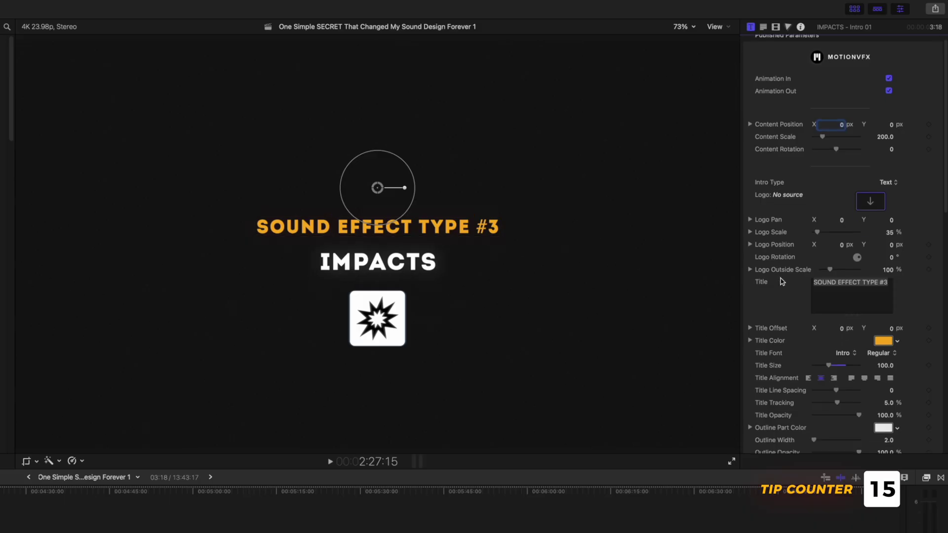
{"action": "scroll", "coordinate": [782, 281], "scroll_direction": "down", "scroll_amount": 4}
{"action": "left_click", "coordinate": [883, 384]}
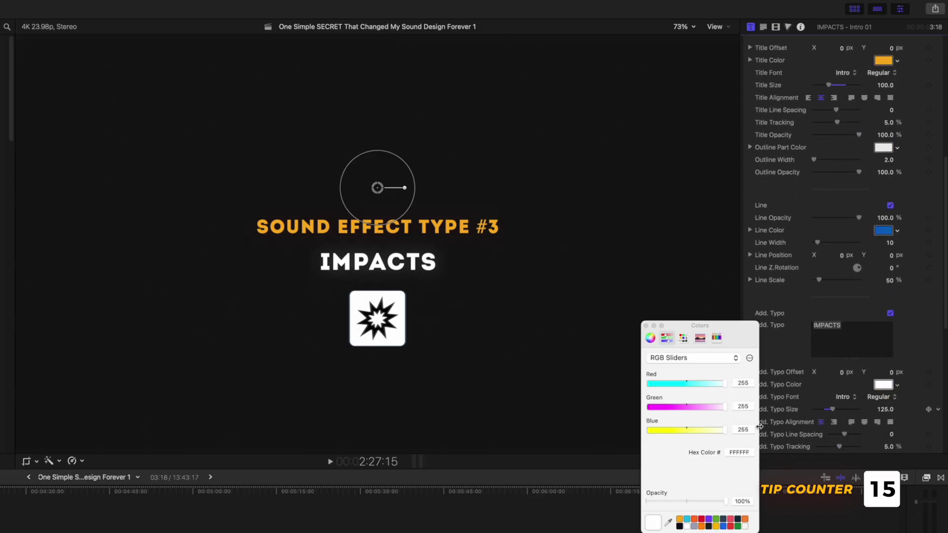
{"action": "left_click", "coordinate": [376, 225]}
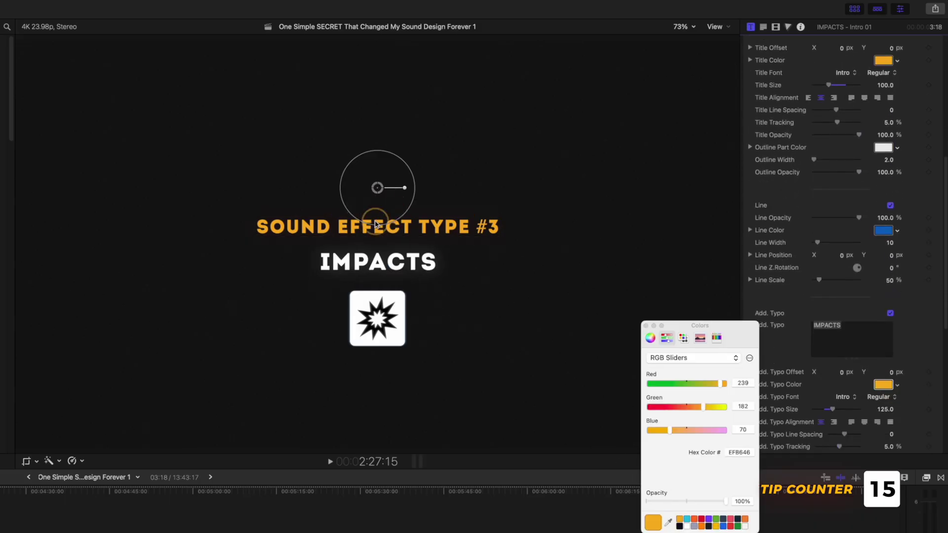
{"action": "key", "text": "super+z"}
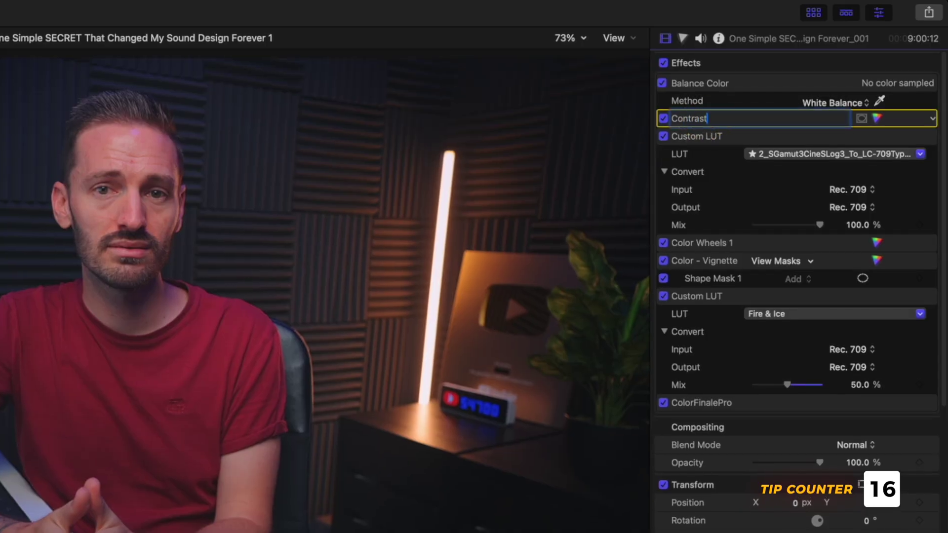
Rename the colour corrections Contrast and Saturation, and the two Channel EQs Cleanup EQ and Clarity EQ
{"action": "double_click", "coordinate": [715, 242]}
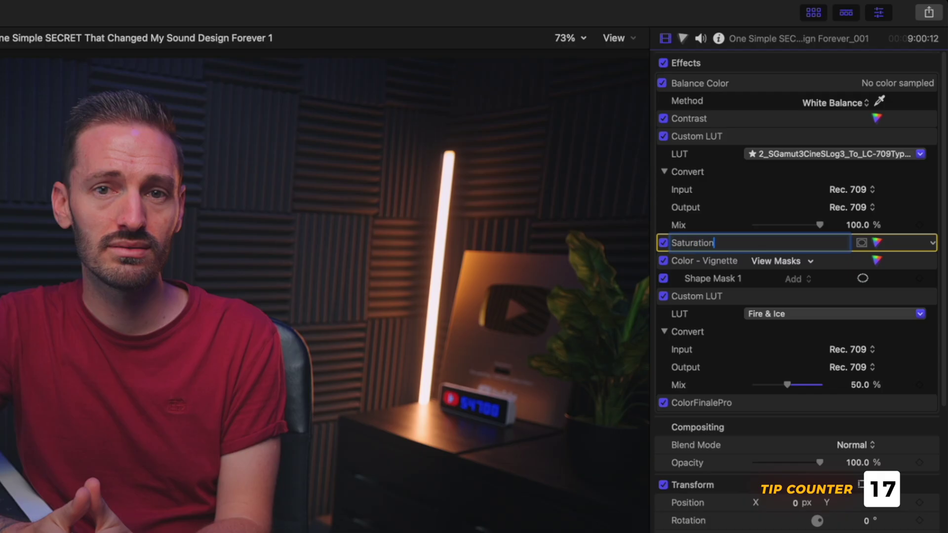
{"action": "left_click", "coordinate": [701, 38]}
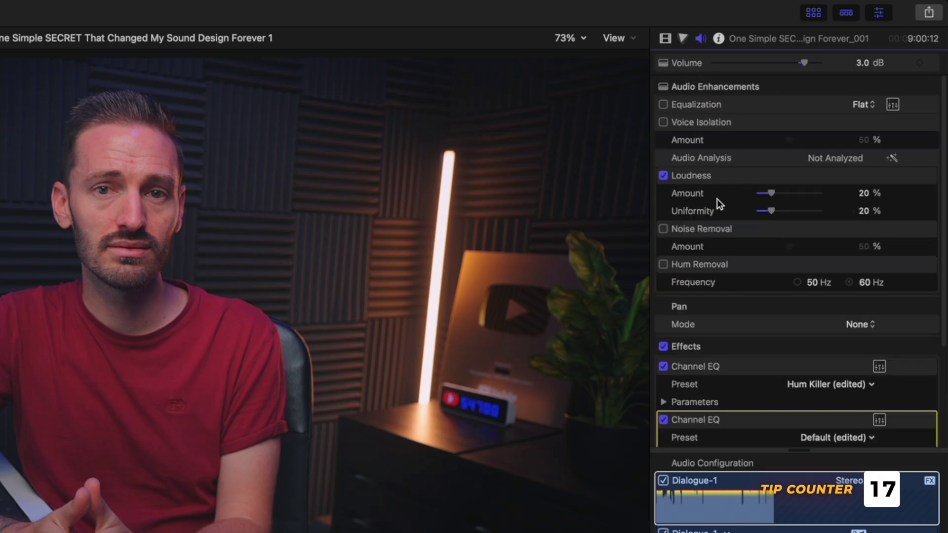
{"action": "scroll", "coordinate": [711, 213], "scroll_direction": "down", "scroll_amount": 5}
{"action": "double_click", "coordinate": [701, 232]}
{"action": "type", "text": "Cleanup E"}
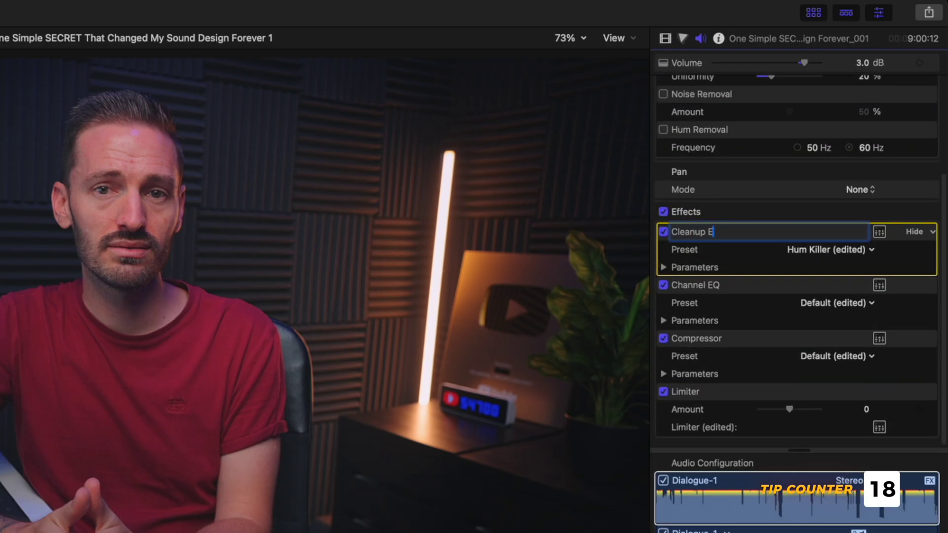
{"action": "type", "text": "Q"}
{"action": "key", "text": "Return"}
{"action": "double_click", "coordinate": [701, 285]}
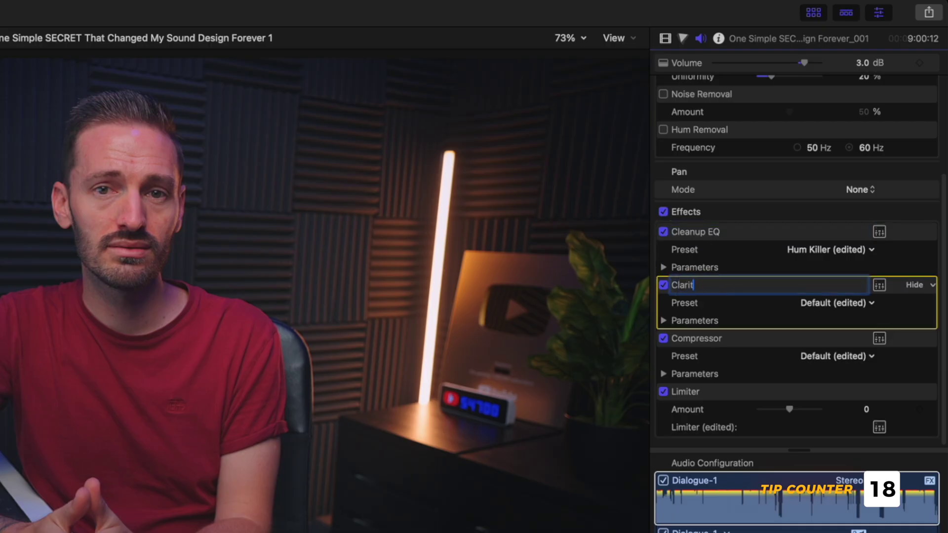
{"action": "key", "text": "Return"}
Display the Saturation correction's colour wheels, then open and dismiss its options menu without choosing anything
{"action": "left_click", "coordinate": [666, 39]}
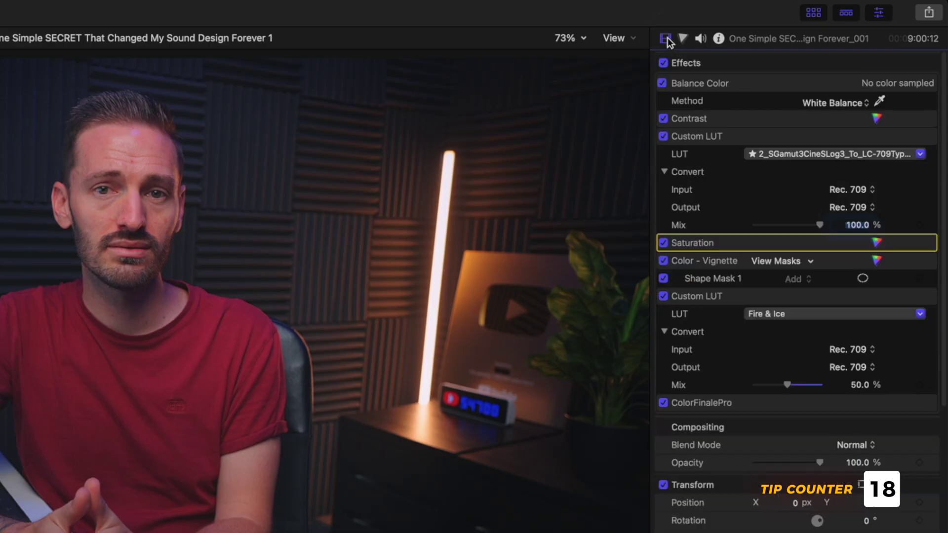
{"action": "left_click", "coordinate": [877, 243]}
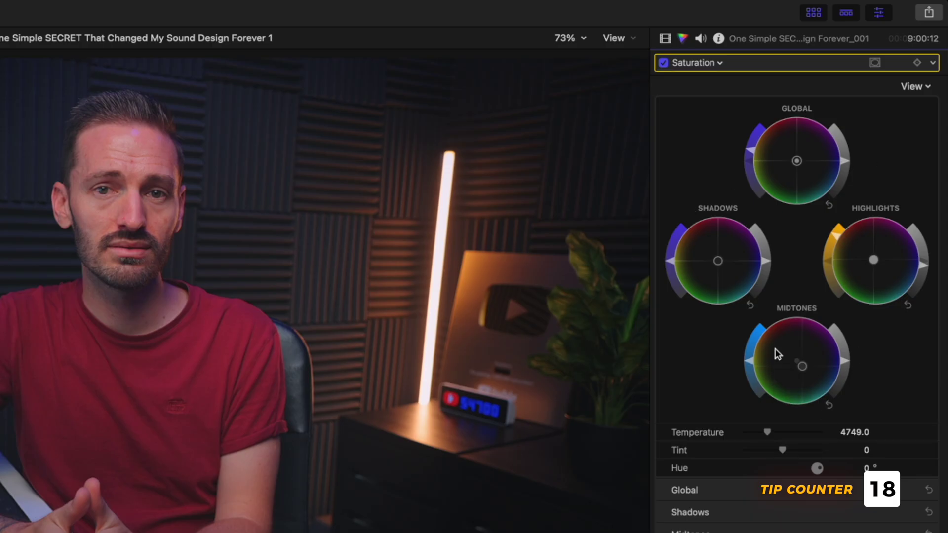
{"action": "left_click", "coordinate": [933, 64]}
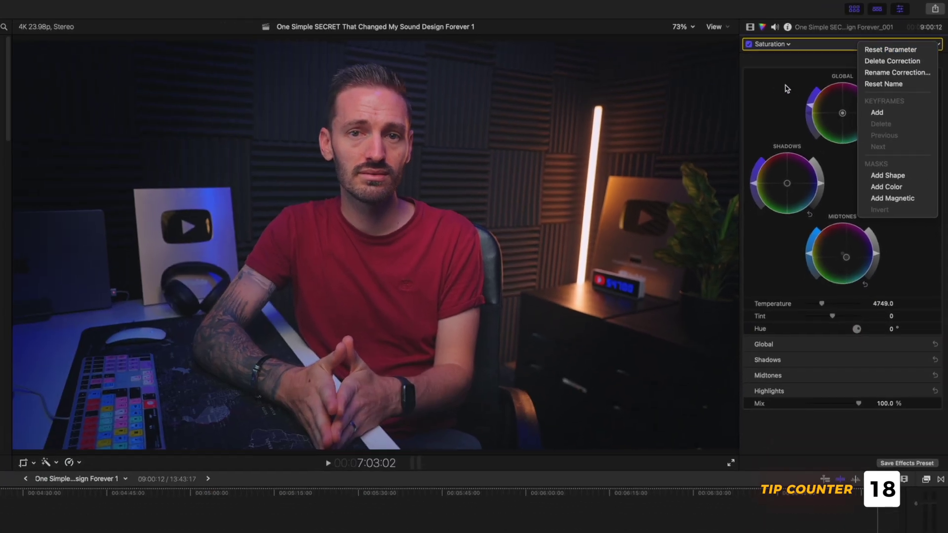
{"action": "left_click", "coordinate": [701, 127]}
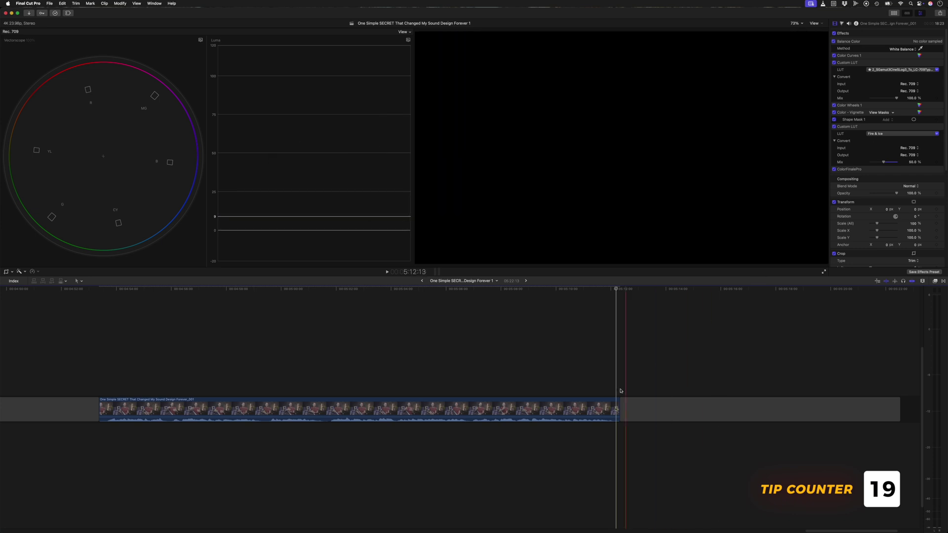
Select the talking-head clip in the timeline
{"action": "key", "text": "c"}
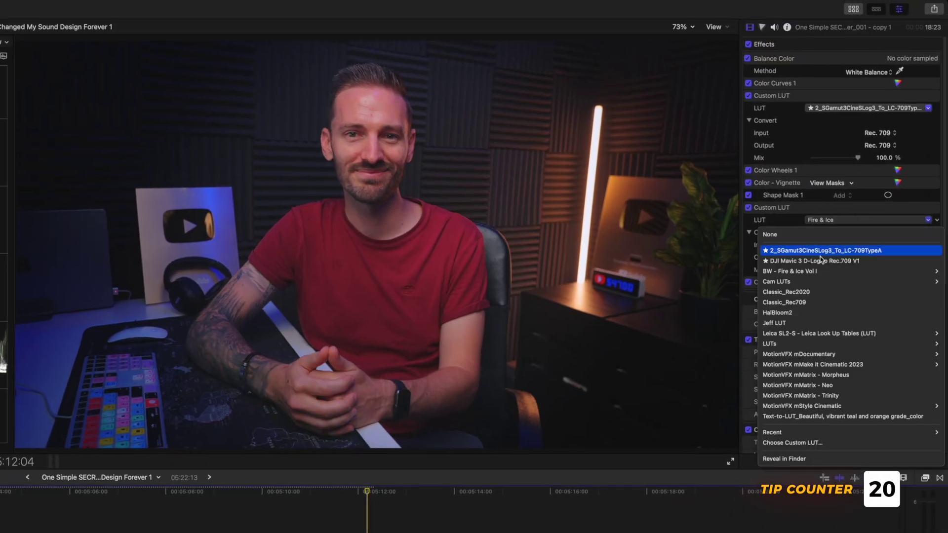
Replace copy 1's Fire & Ice LUT with another and shift its Highlights colour balance
{"action": "mouse_move", "coordinate": [790, 262]}
{"action": "left_click", "coordinate": [799, 377]}
{"action": "left_click", "coordinate": [898, 170]}
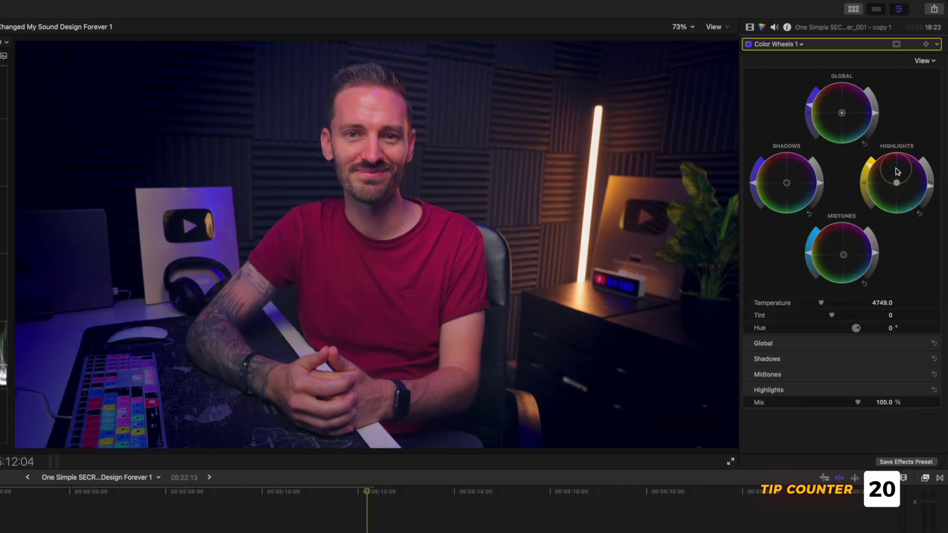
{"action": "left_click_drag", "start_coordinate": [897, 183], "coordinate": [916, 182]}
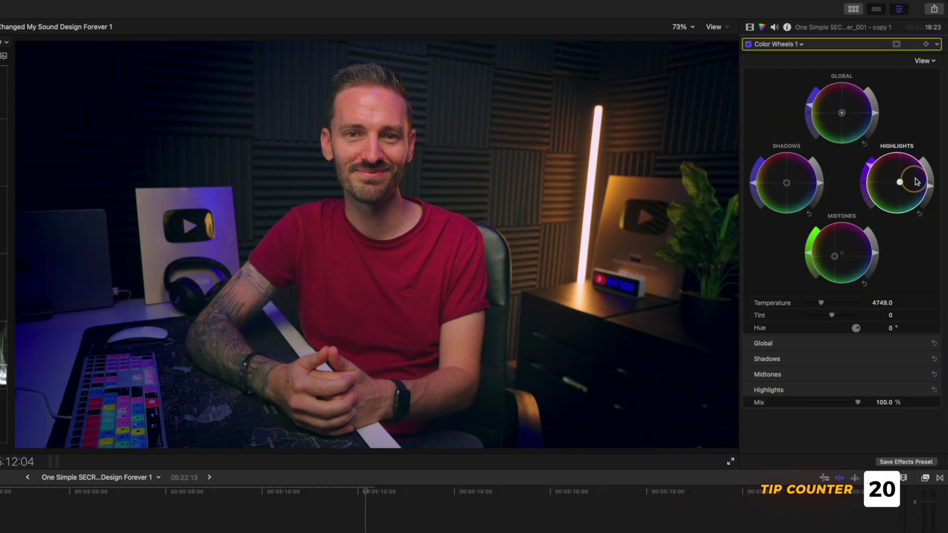
{"action": "left_click", "coordinate": [841, 114]}
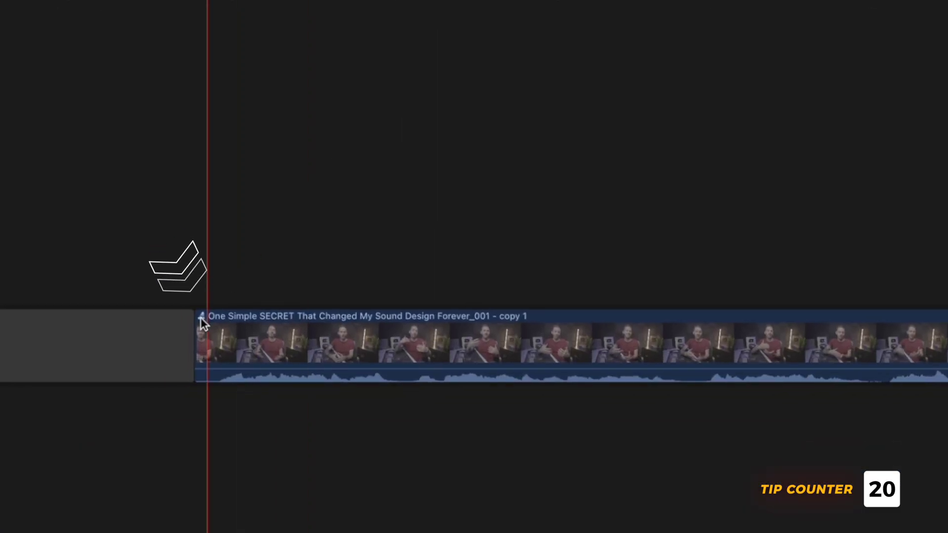
In the Audition, preview the original, keep copy 1, then toggle versions with Ctrl+Option+Right
{"action": "left_click", "coordinate": [201, 317]}
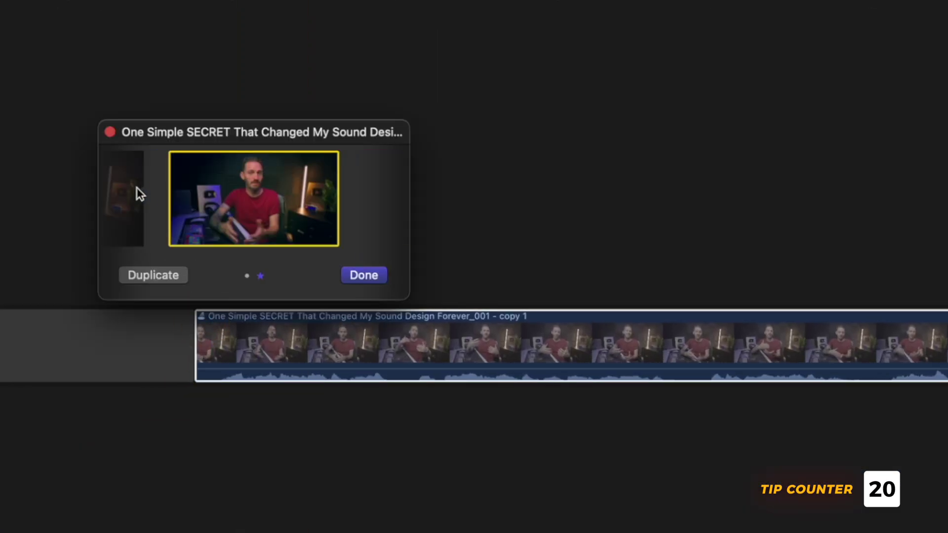
{"action": "left_click", "coordinate": [137, 188]}
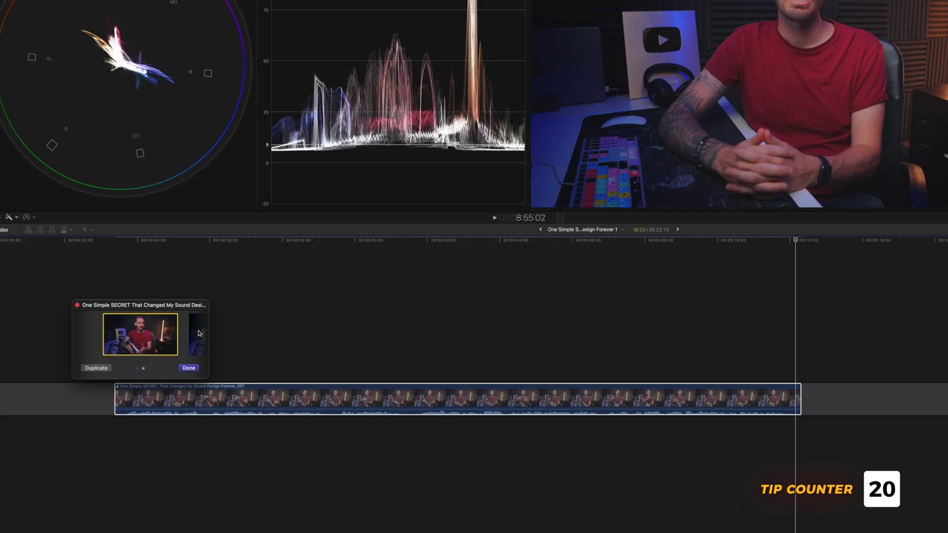
{"action": "left_click", "coordinate": [200, 333]}
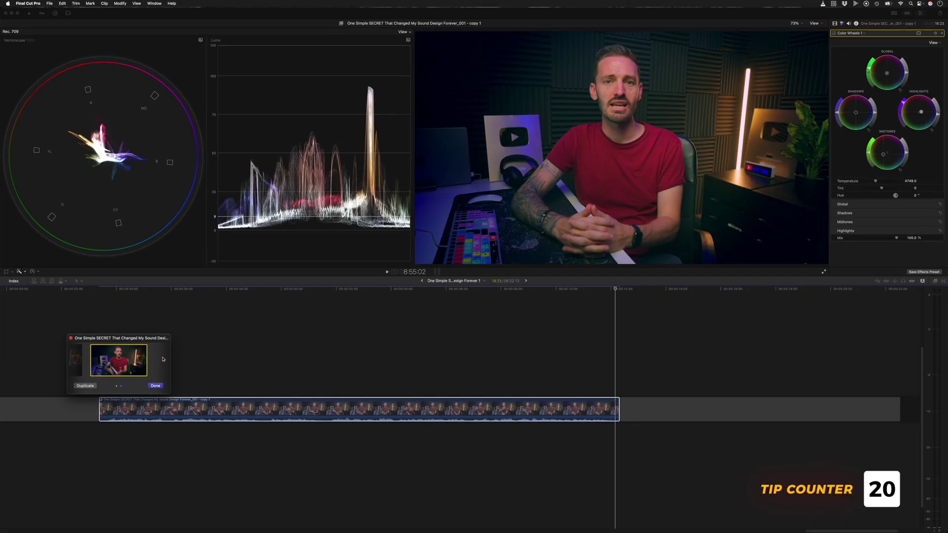
{"action": "left_click", "coordinate": [155, 386]}
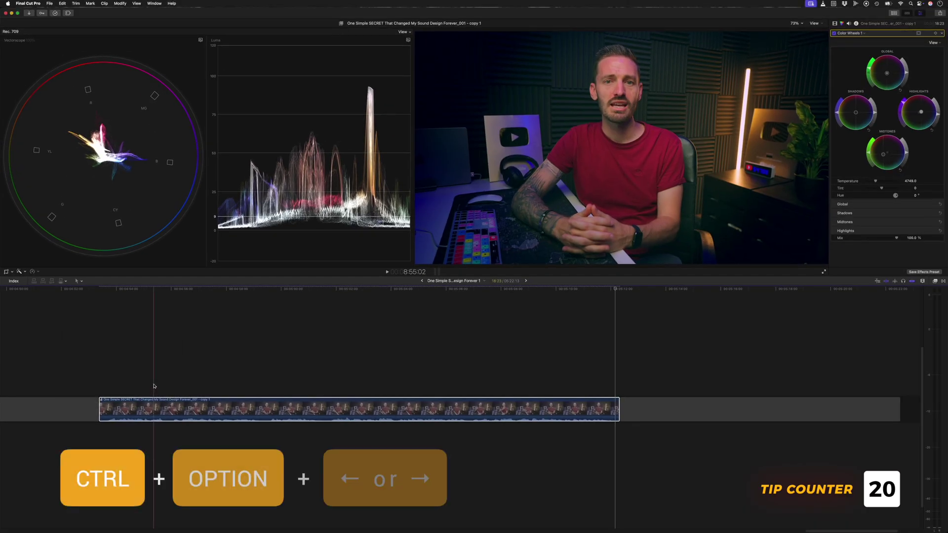
{"action": "key", "text": "ctrl+alt+Right"}
{"action": "key", "text": "ctrl+alt+Right"}
{"action": "key", "text": "ctrl+alt+Right"}
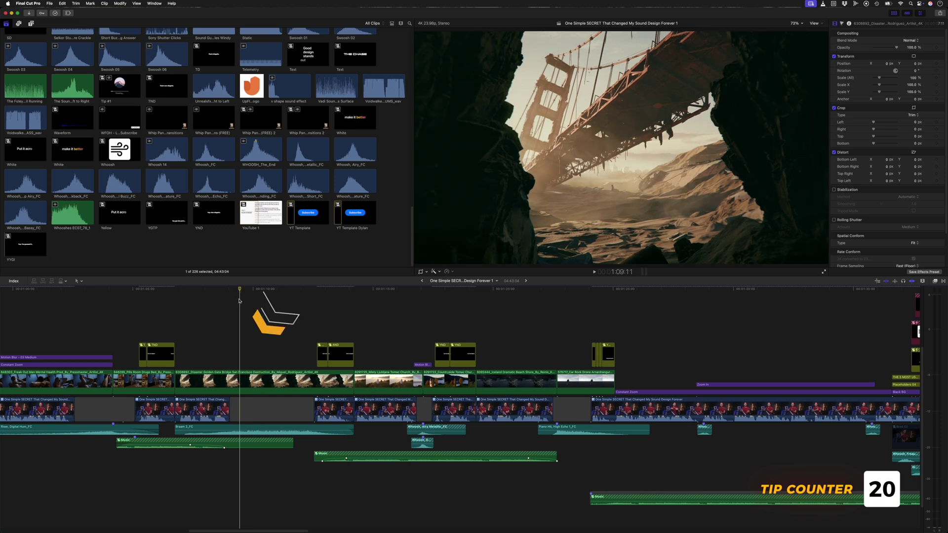
Copy the green space-collision connected clip further along the timeline
{"action": "scroll", "coordinate": [255, 299], "scroll_direction": "right", "scroll_amount": 2}
{"action": "scroll", "coordinate": [254, 299], "scroll_direction": "right", "scroll_amount": 20}
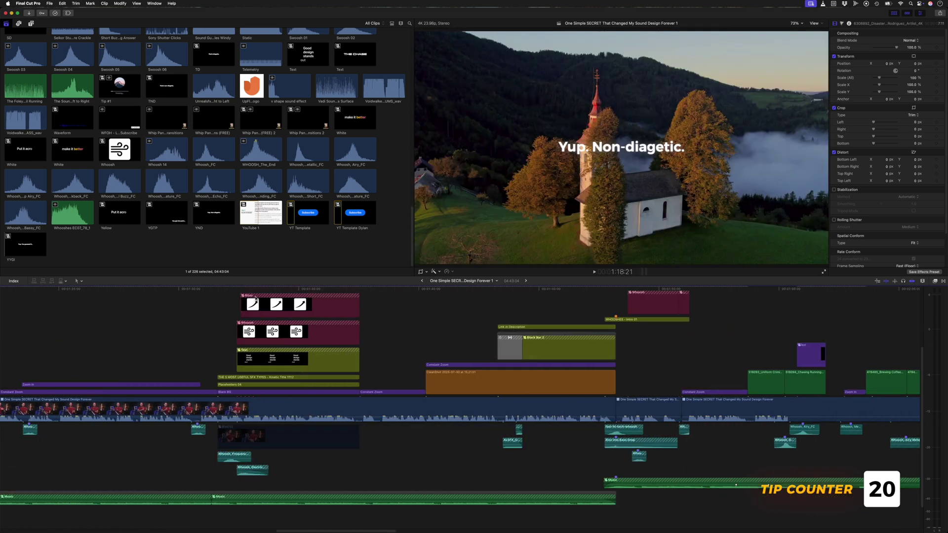
{"action": "scroll", "coordinate": [256, 298], "scroll_direction": "right", "scroll_amount": 20}
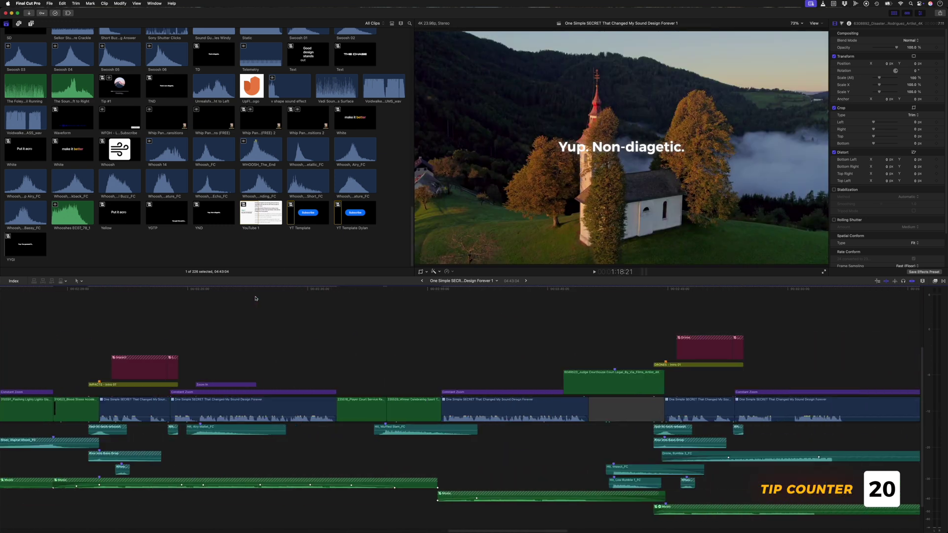
{"action": "scroll", "coordinate": [255, 298], "scroll_direction": "right", "scroll_amount": 10}
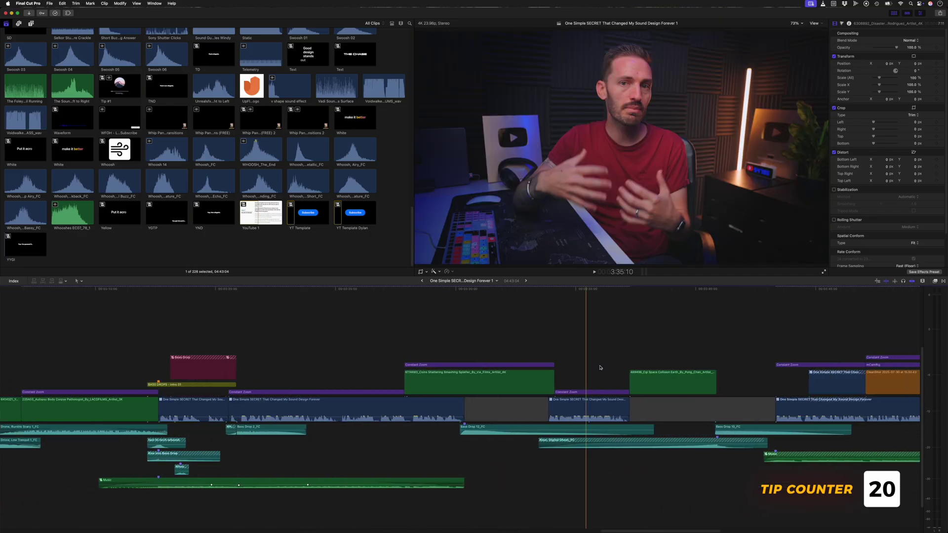
{"action": "left_click", "coordinate": [665, 378]}
{"action": "key", "text": "super+c"}
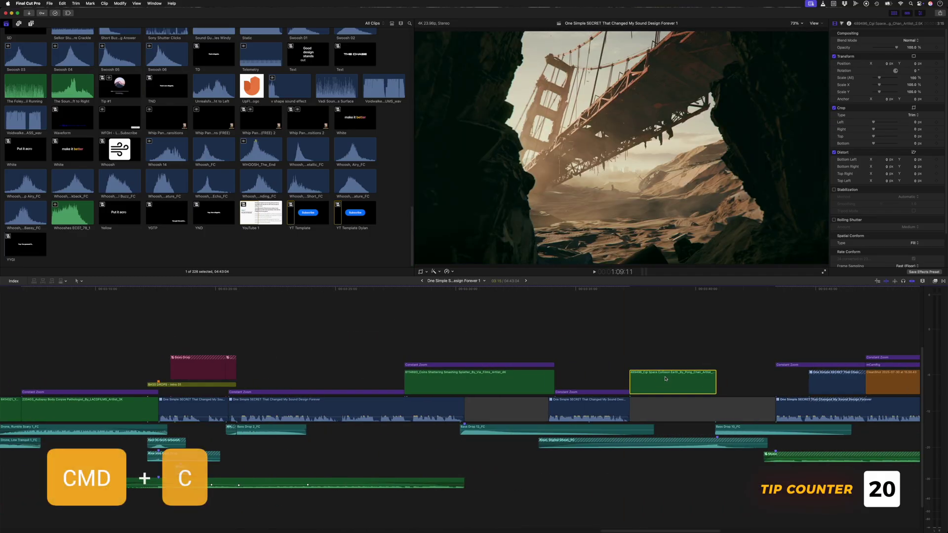
Step the playhead one frame forward and back near 1:09:11, then paste the clip
{"action": "scroll", "coordinate": [592, 341], "scroll_direction": "left", "scroll_amount": 2}
{"action": "scroll", "coordinate": [592, 341], "scroll_direction": "left", "scroll_amount": 10}
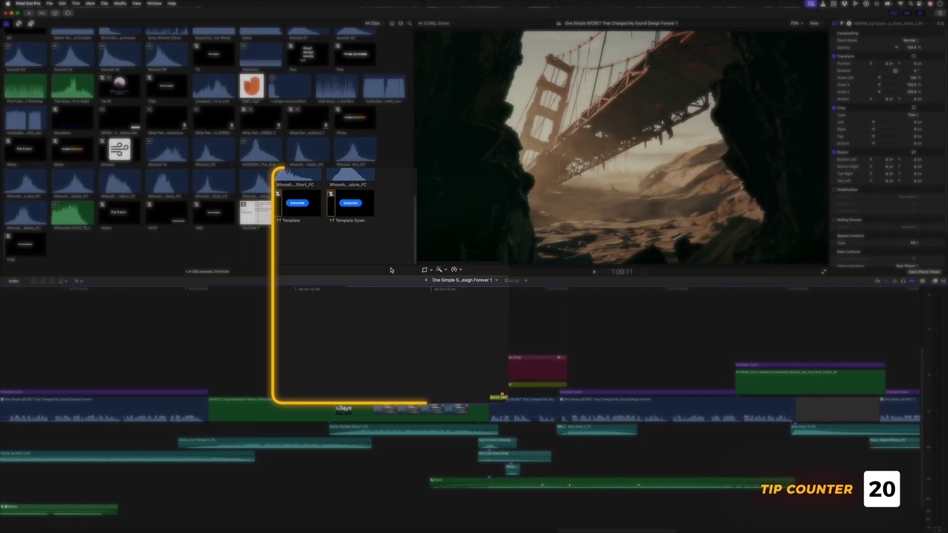
{"action": "key", "text": "Right"}
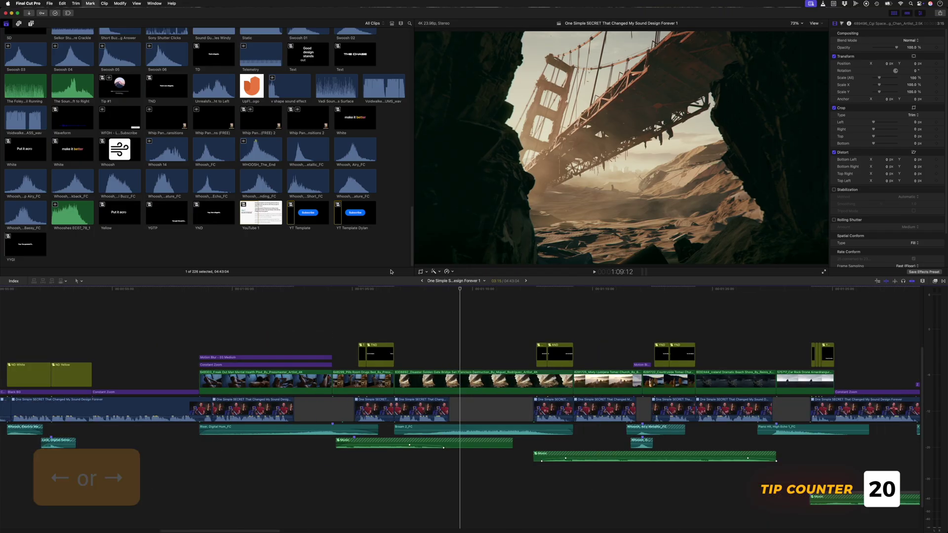
{"action": "key", "text": "Left"}
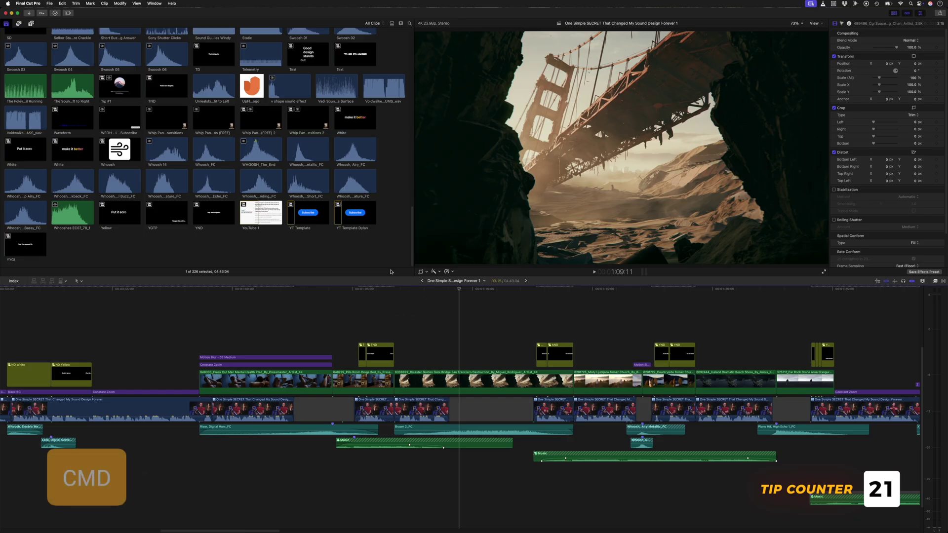
{"action": "key", "text": "super+v"}
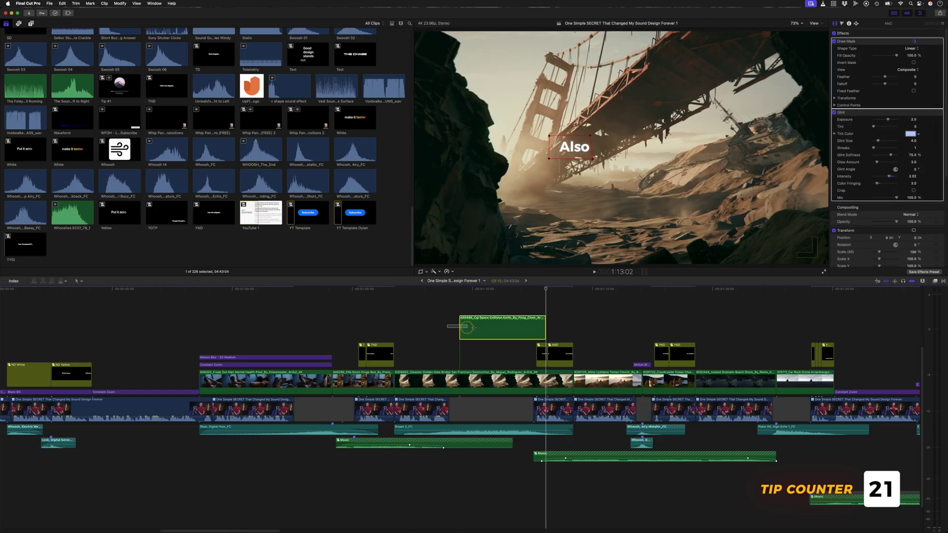
Delete the pasted space-collision clip and select a talking-head clip in the storyline
{"action": "left_click", "coordinate": [490, 322]}
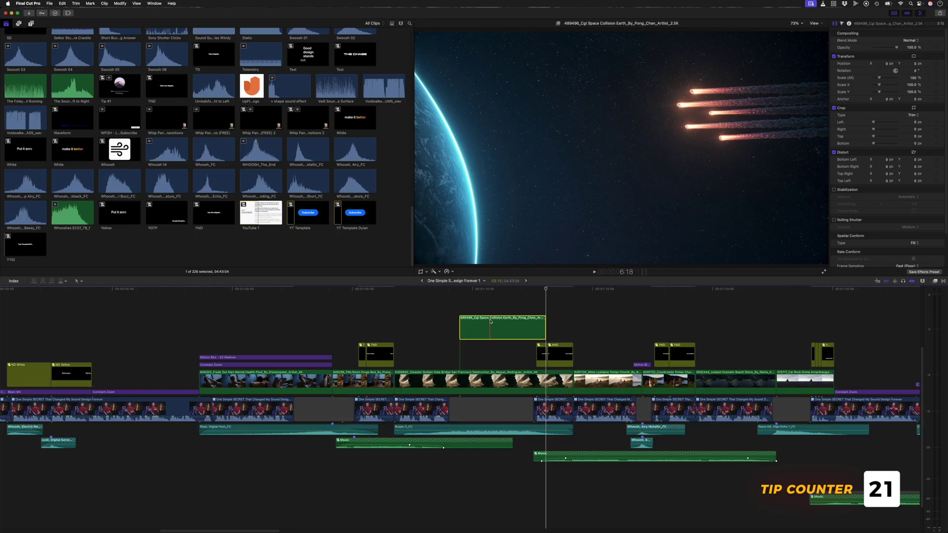
{"action": "key", "text": "Delete"}
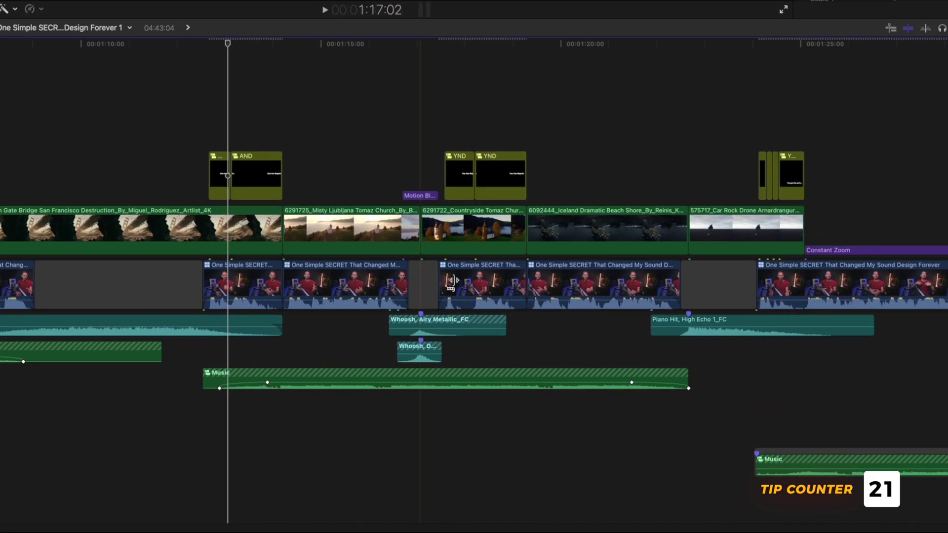
{"action": "left_click", "coordinate": [490, 289]}
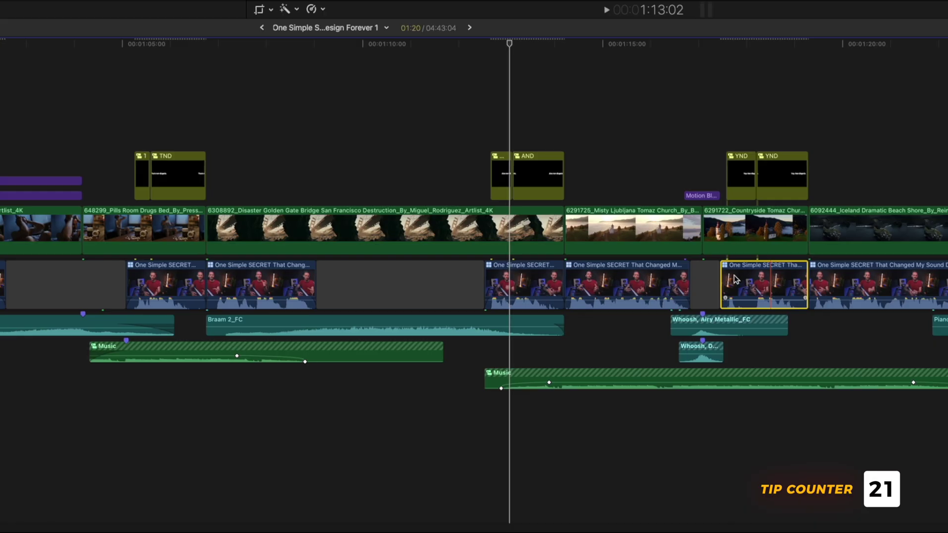
Paste the copied clip into the storyline, undo it, then paste it as a connected clip with Option+V
{"action": "left_click", "coordinate": [330, 165]}
{"action": "key", "text": "super+v"}
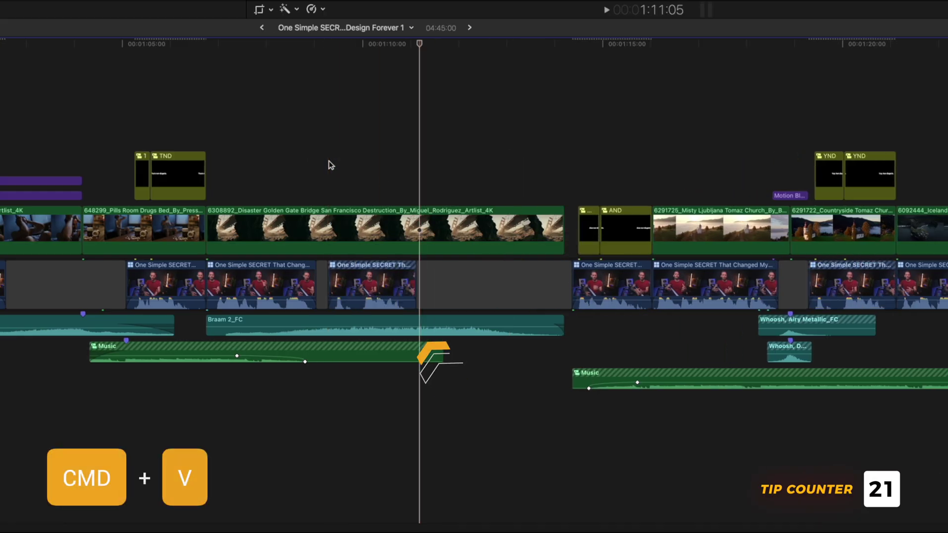
{"action": "key", "text": "super+z"}
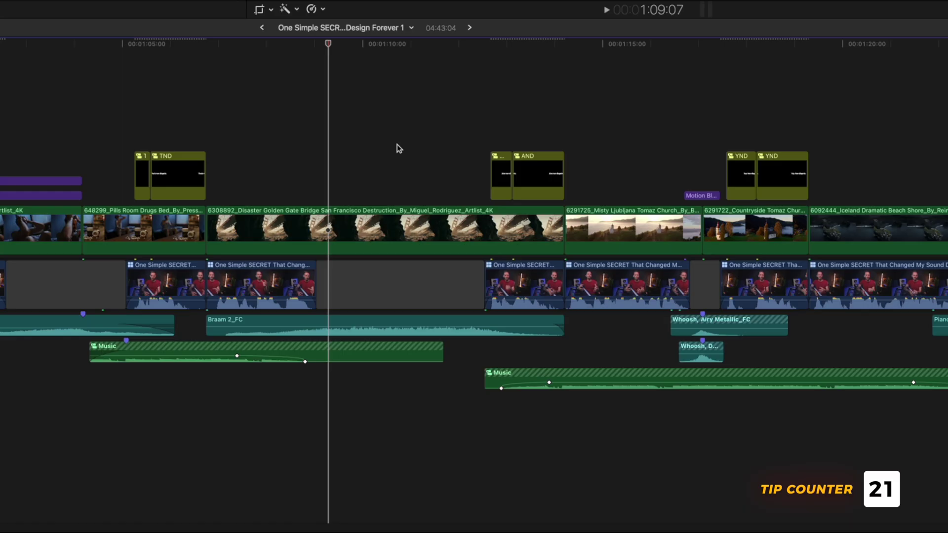
{"action": "key", "text": "alt+v"}
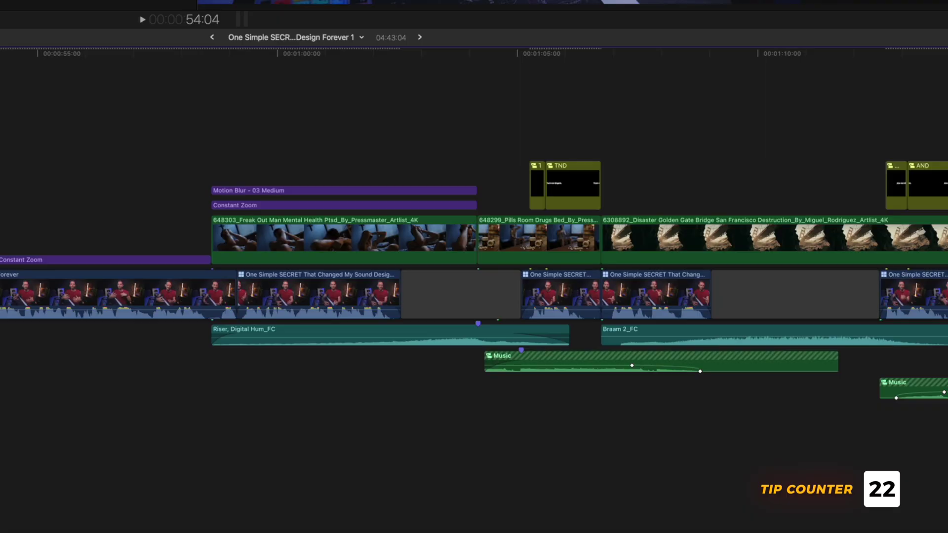
Duplicate the 648303 clip above the storyline near 1:05, then cut the multicam to Cam B and Cam A
{"action": "left_click_drag", "start_coordinate": [324, 217], "coordinate": [683, 105]}
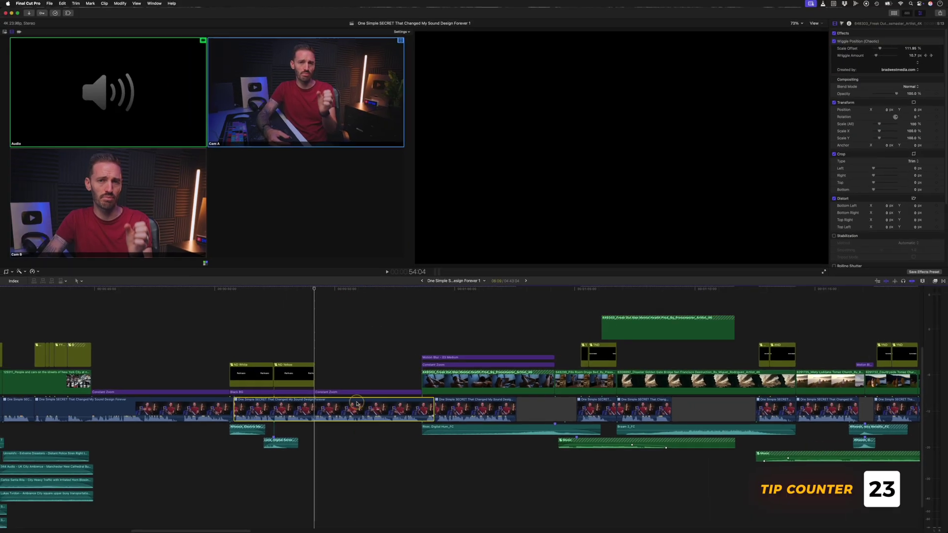
{"action": "left_click", "coordinate": [119, 179]}
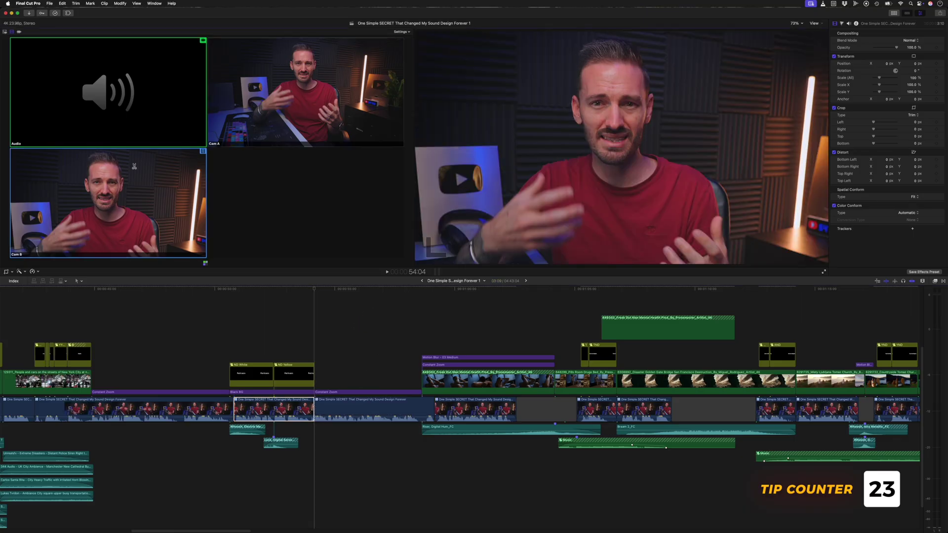
{"action": "left_click", "coordinate": [262, 135]}
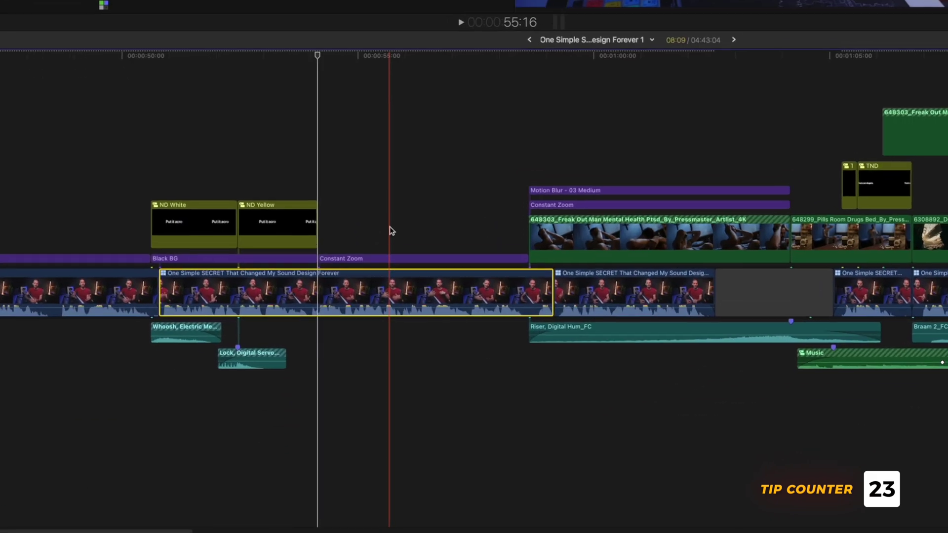
Make Cam B the multicam clip's active video angle via Active Video Angle
{"action": "right_click", "coordinate": [391, 276]}
{"action": "mouse_move", "coordinate": [463, 228]}
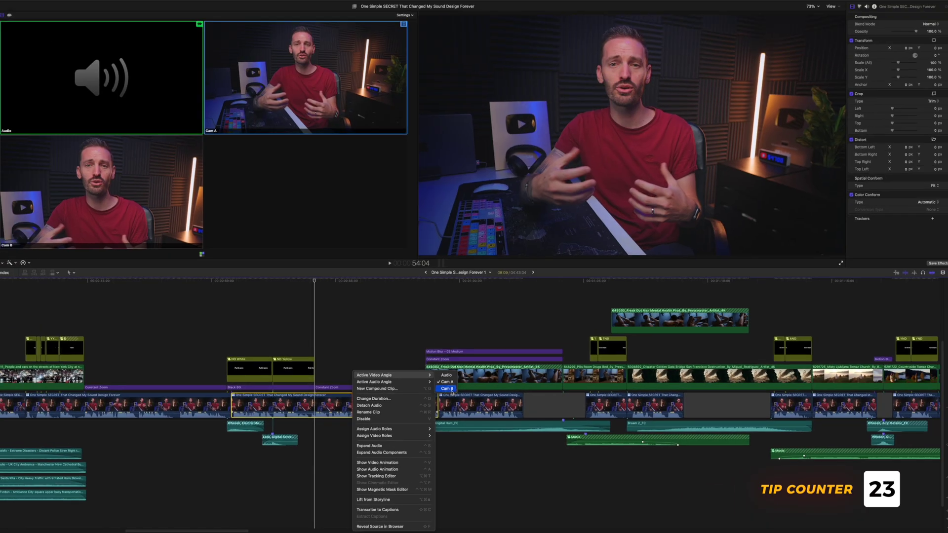
{"action": "left_click", "coordinate": [574, 257]}
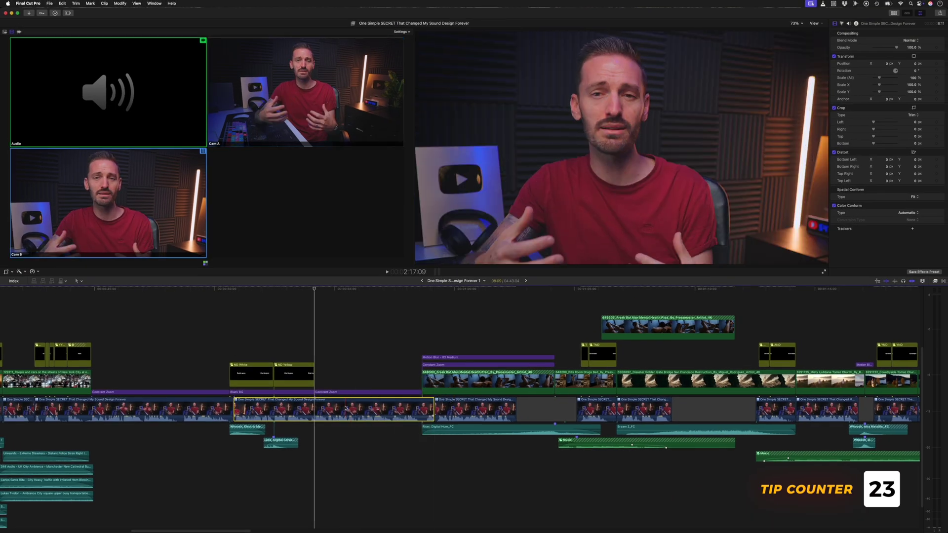
Play the timeline switching angles Cam A, Cam B, Cam A, then switch without a cut using Option+1
{"action": "key", "text": "l"}
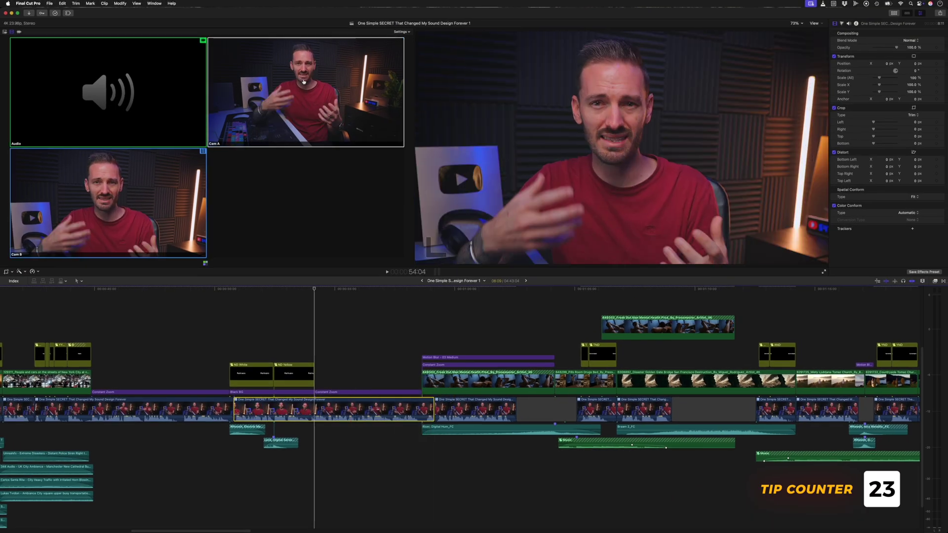
{"action": "left_click", "coordinate": [303, 82]}
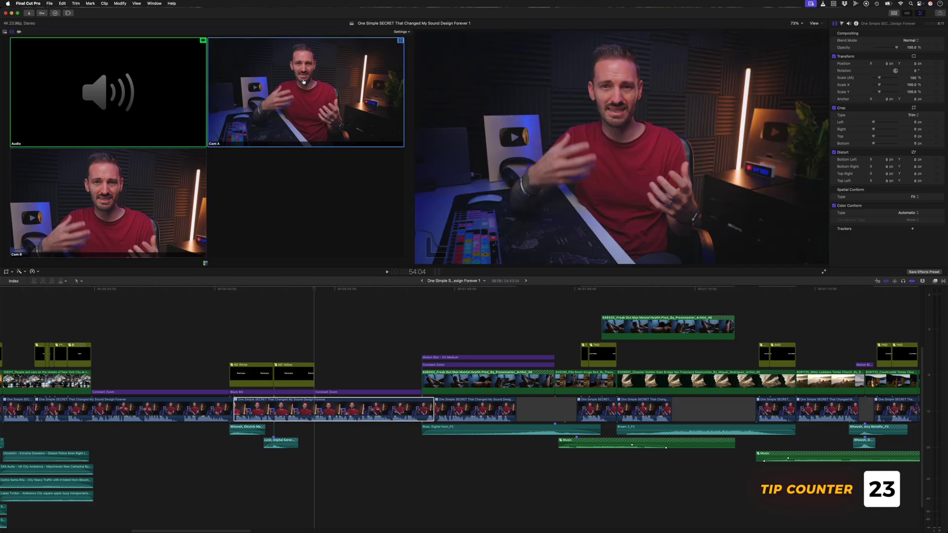
{"action": "left_click", "coordinate": [174, 182]}
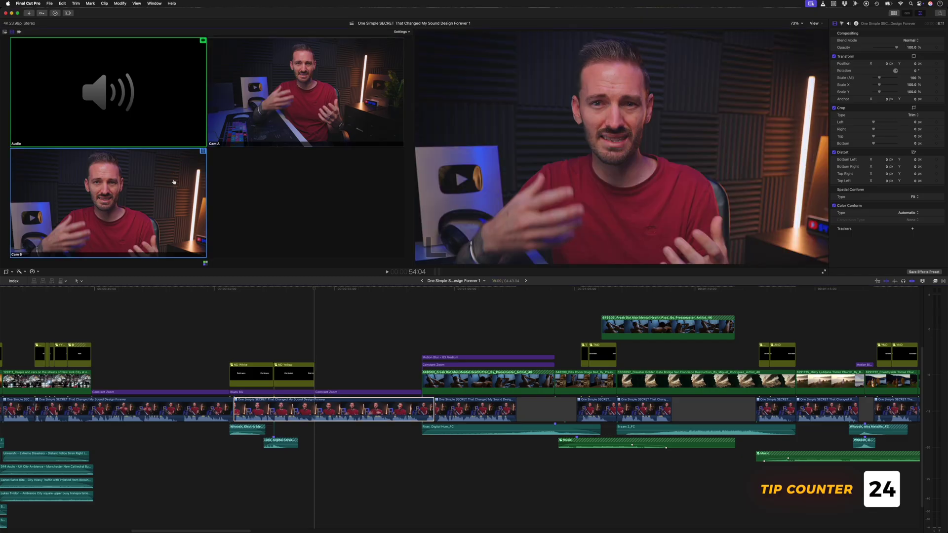
{"action": "left_click", "coordinate": [262, 112]}
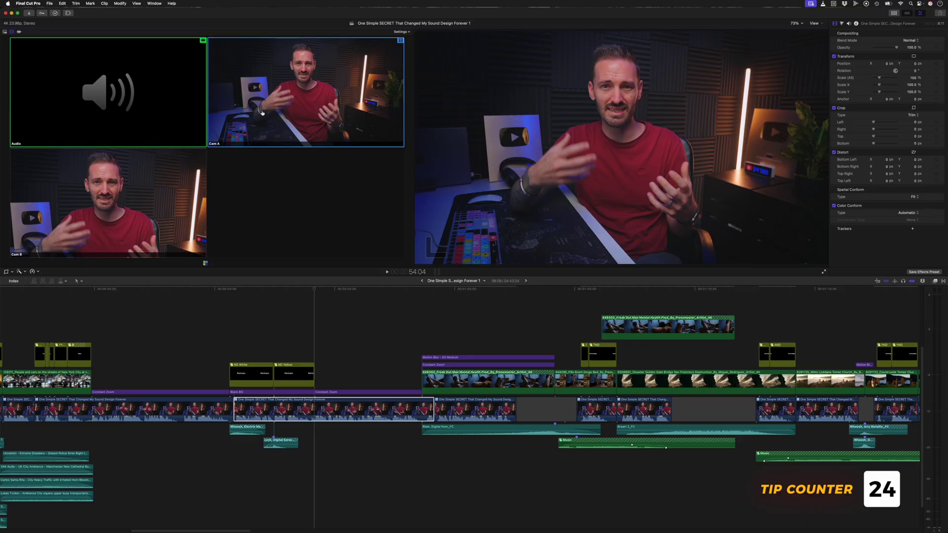
{"action": "key", "text": "alt+1"}
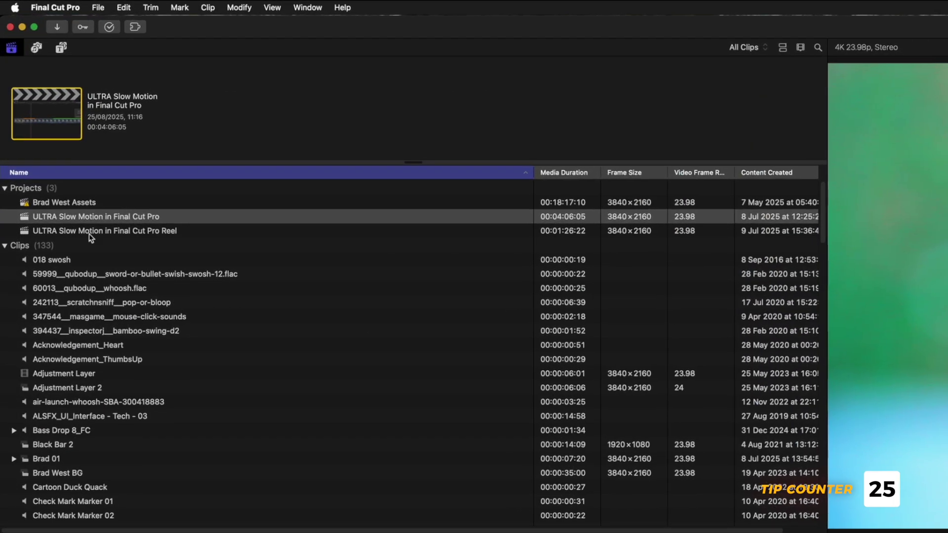
Select both ULTRA Slow Motion projects, open Export File with Cmd+E, then cancel it
{"action": "left_click", "coordinate": [23, 219]}
{"action": "left_click", "coordinate": [133, 231], "text": "super"}
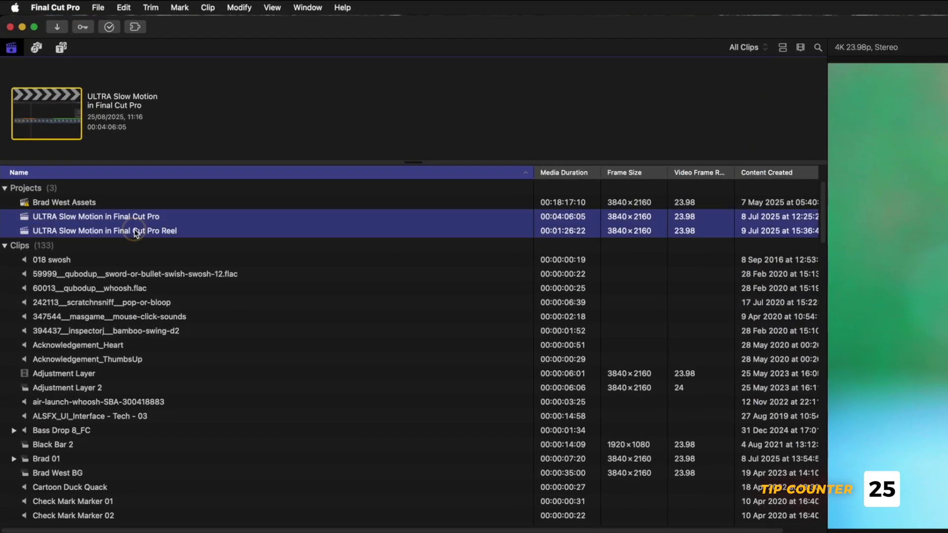
{"action": "key", "text": "super+e"}
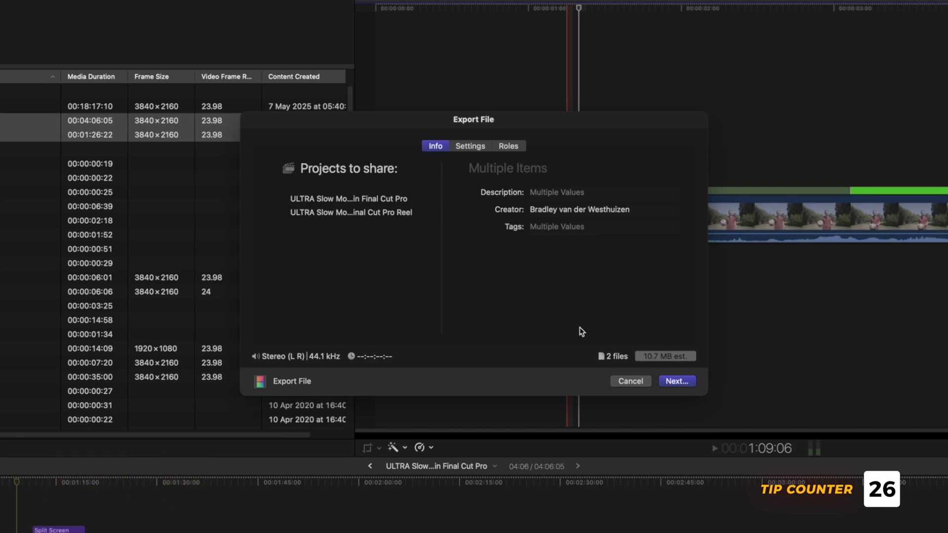
{"action": "left_click", "coordinate": [630, 381]}
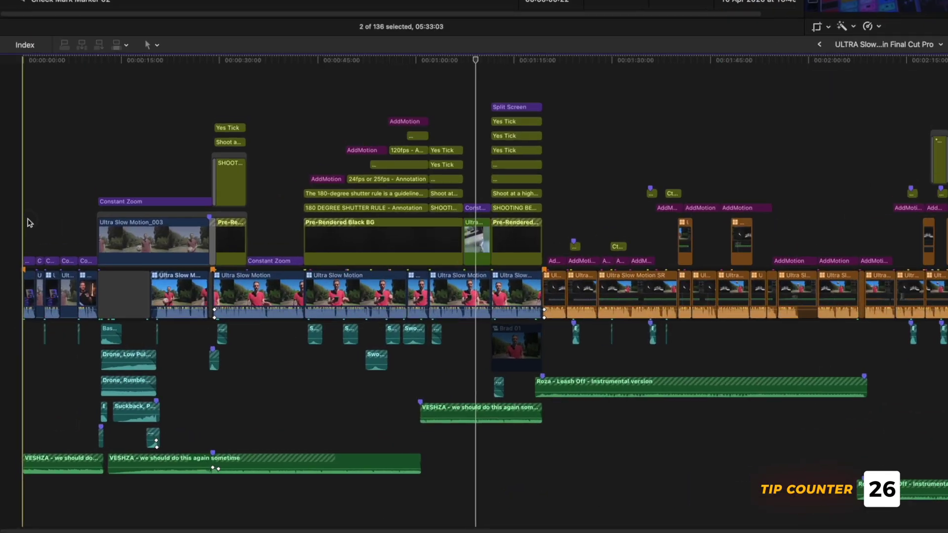
Marquee-select the opening titles and clips and make them a compound clip named Export 1
{"action": "left_click_drag", "start_coordinate": [11, 374], "coordinate": [42, 413]}
{"action": "left_click_drag", "start_coordinate": [86, 289], "coordinate": [87, 289]}
{"action": "left_click_drag", "start_coordinate": [339, 73], "coordinate": [467, 277]}
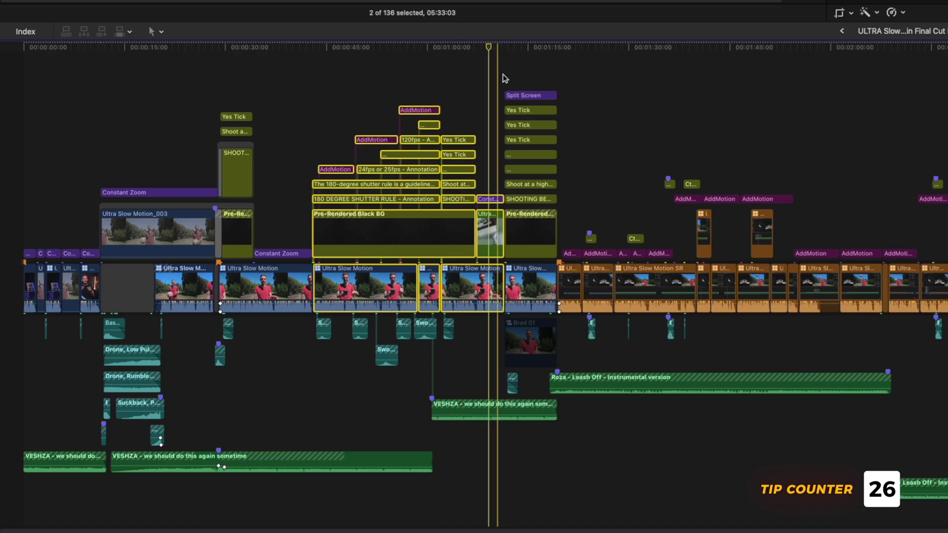
{"action": "left_click_drag", "start_coordinate": [517, 77], "coordinate": [532, 286]}
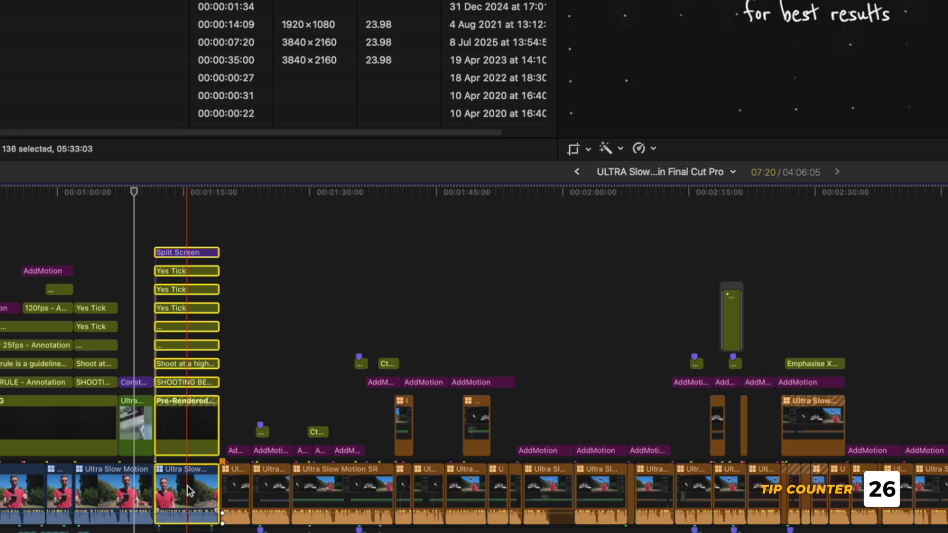
{"action": "key", "text": "alt+g"}
{"action": "type", "text": "Expo"}
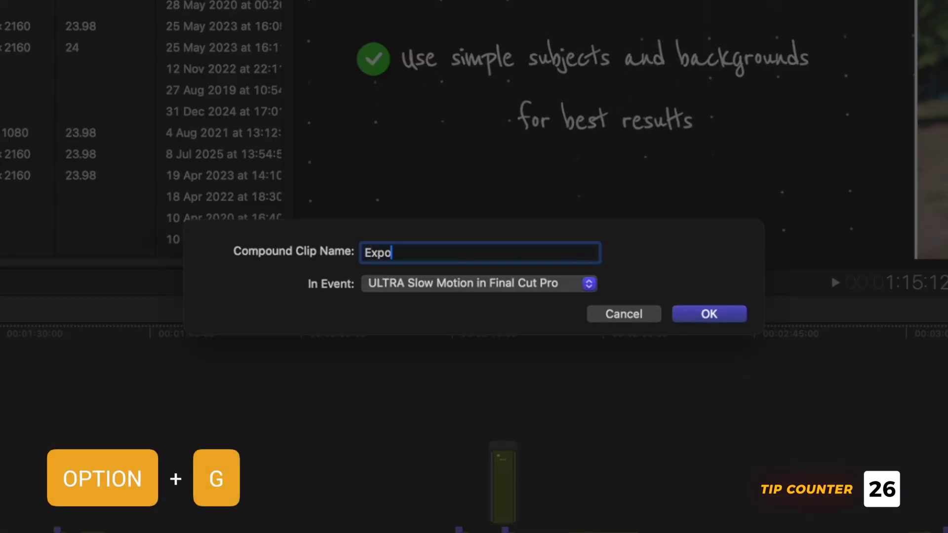
{"action": "type", "text": "rt 1"}
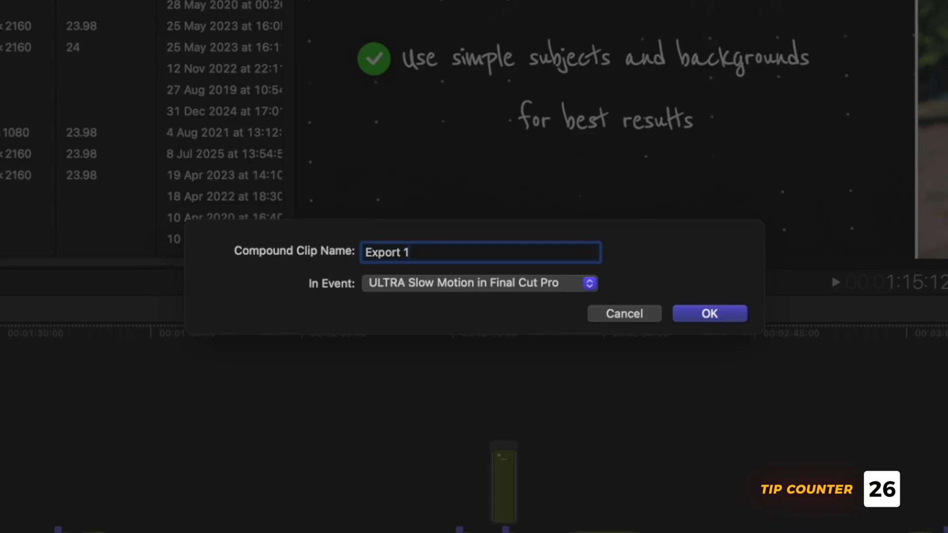
{"action": "key", "text": "Return"}
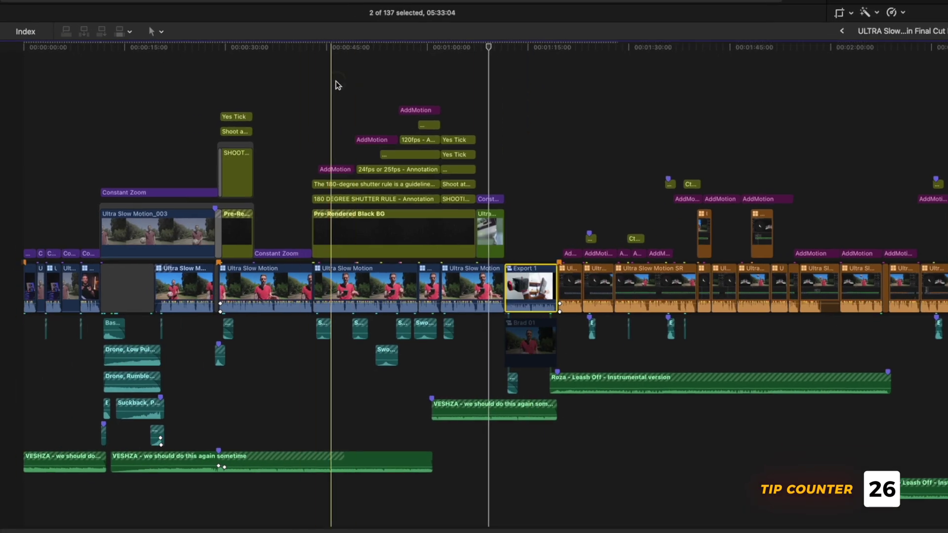
Group the next section of titles and clips into a compound clip named Export 2
{"action": "left_click_drag", "start_coordinate": [335, 81], "coordinate": [507, 303]}
{"action": "key", "text": "alt+g"}
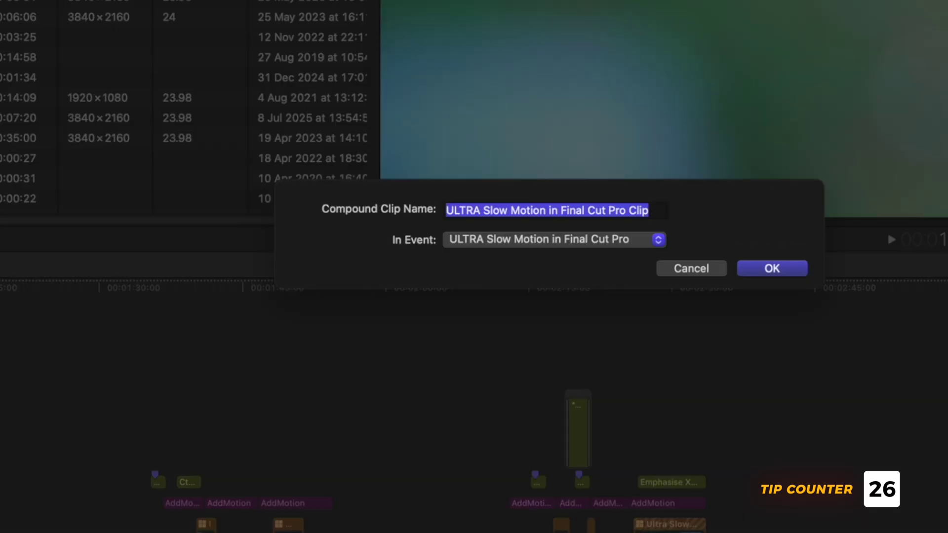
{"action": "type", "text": "Export 2"}
{"action": "key", "text": "Return"}
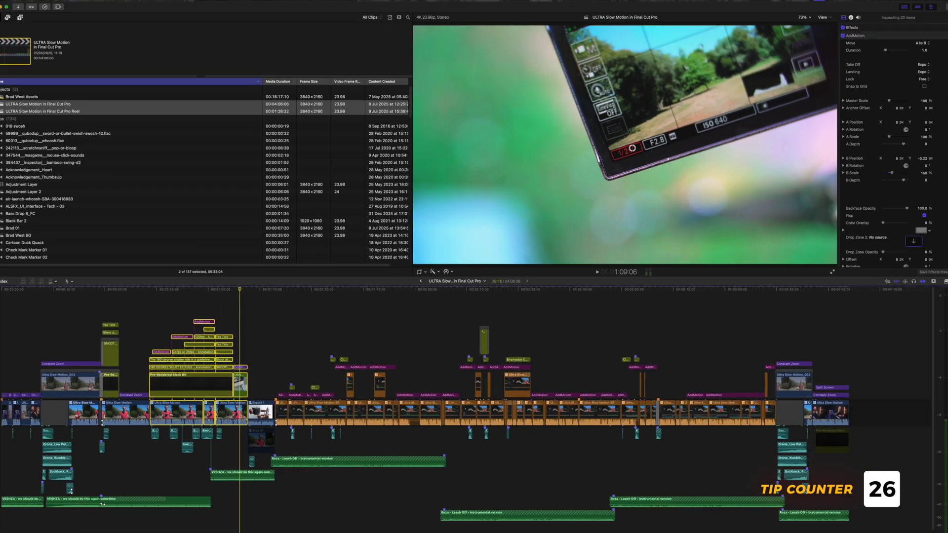
Reveal the compound clips in the browser, select Export 1 and Export 2, and export both
{"action": "key", "text": "shift+f"}
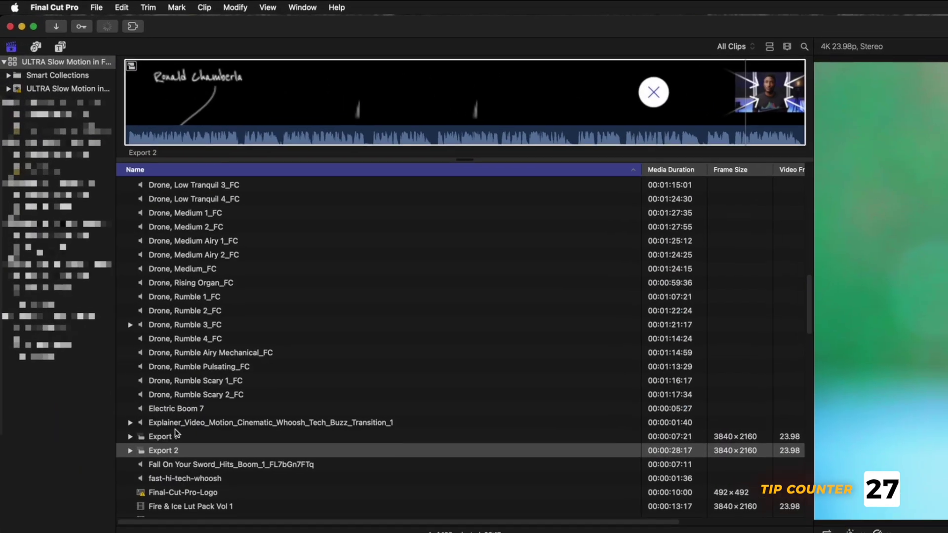
{"action": "left_click", "coordinate": [84, 221]}
{"action": "left_click", "coordinate": [179, 458], "text": "shift"}
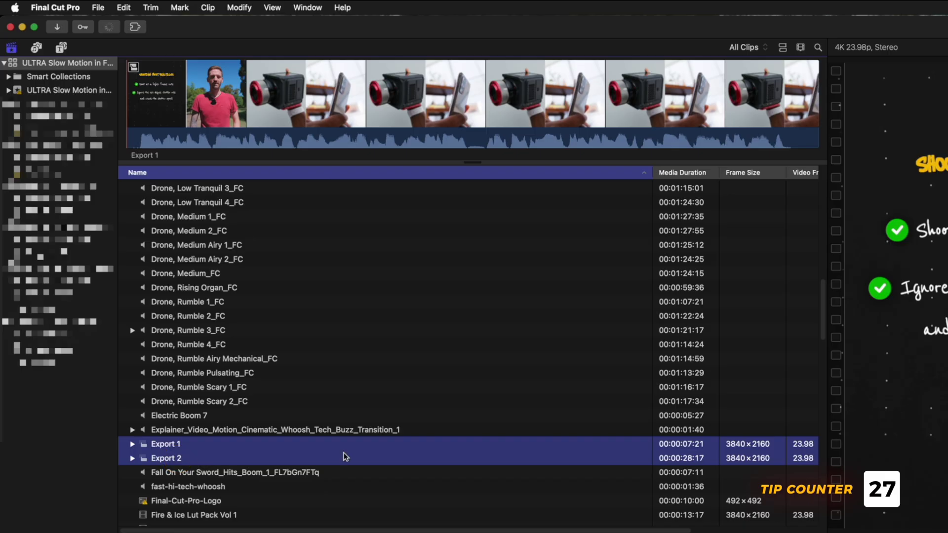
{"action": "key", "text": "super+e"}
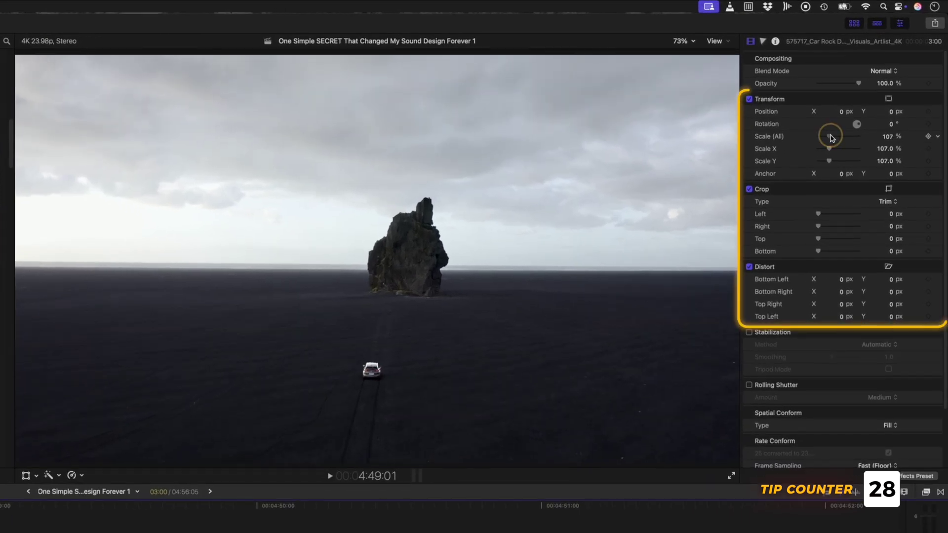
Scale the drone clip to about 113%, crop it from the left, and turn on on-screen transform controls
{"action": "left_click_drag", "start_coordinate": [825, 134], "coordinate": [831, 136]}
{"action": "left_click_drag", "start_coordinate": [823, 217], "coordinate": [837, 217]}
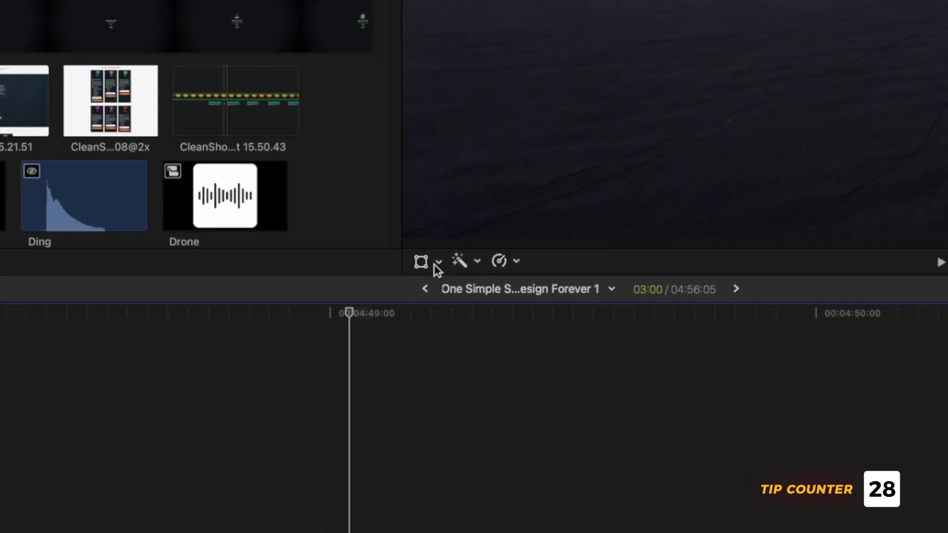
{"action": "left_click", "coordinate": [438, 261]}
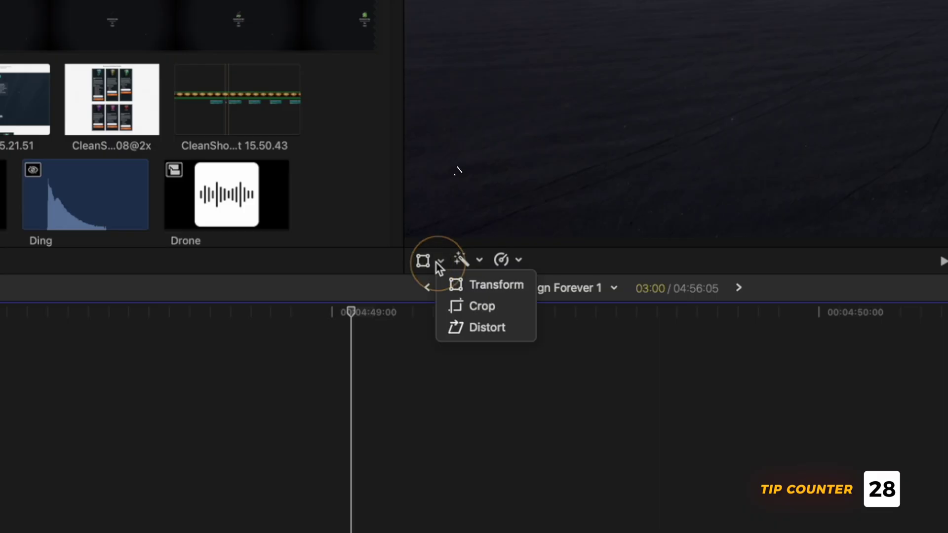
{"action": "left_click", "coordinate": [514, 282]}
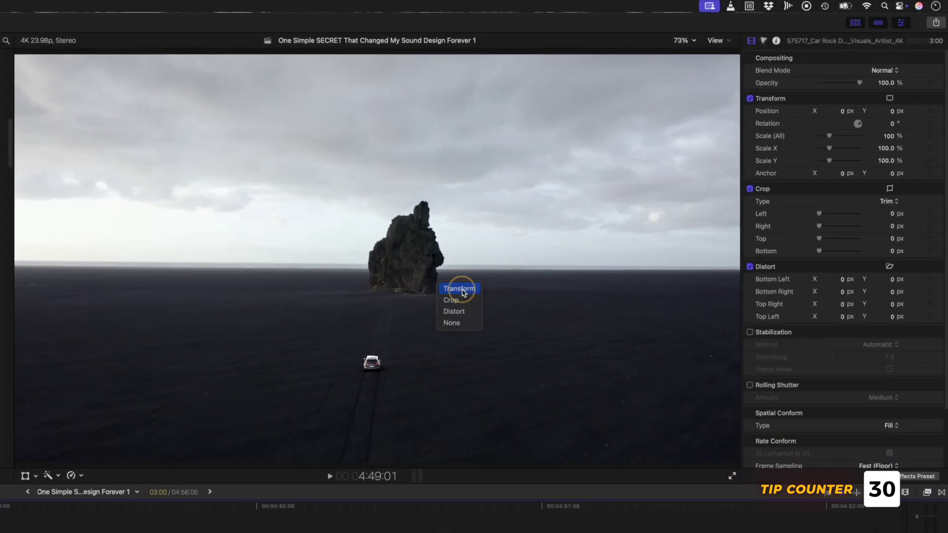
Move the clip, shrink it to 85.29%, rotate it -21.6°, then reset position, scale and rotation
{"action": "left_click", "coordinate": [543, 251]}
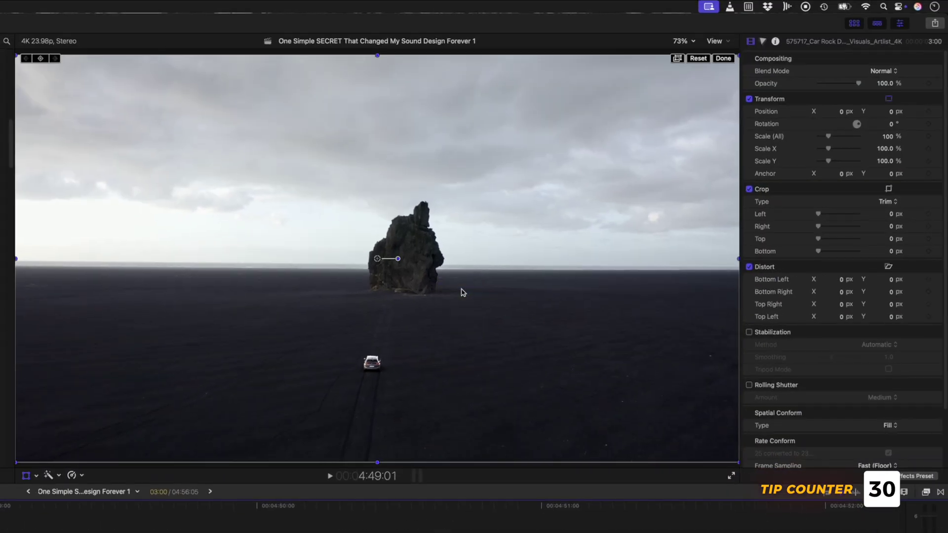
{"action": "left_click_drag", "start_coordinate": [394, 268], "coordinate": [331, 237]}
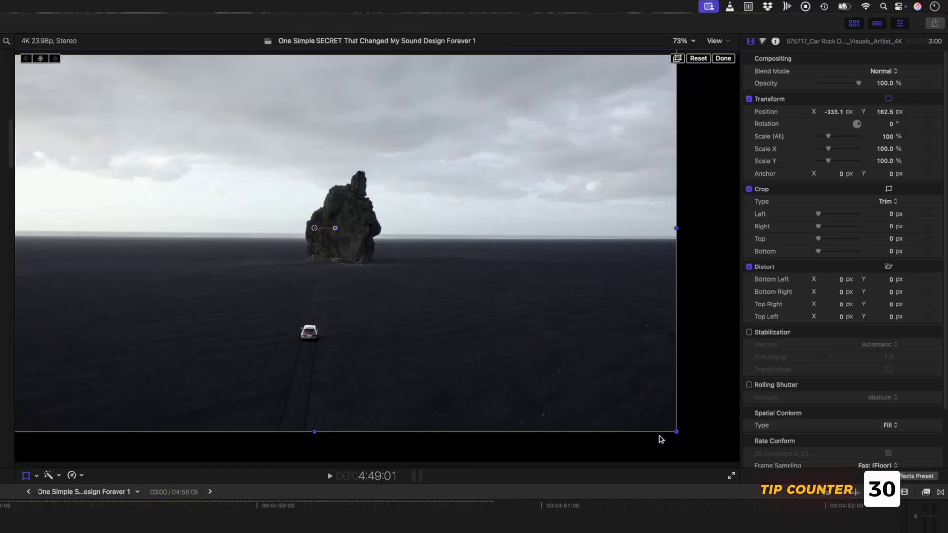
{"action": "left_click_drag", "start_coordinate": [675, 432], "coordinate": [624, 402]}
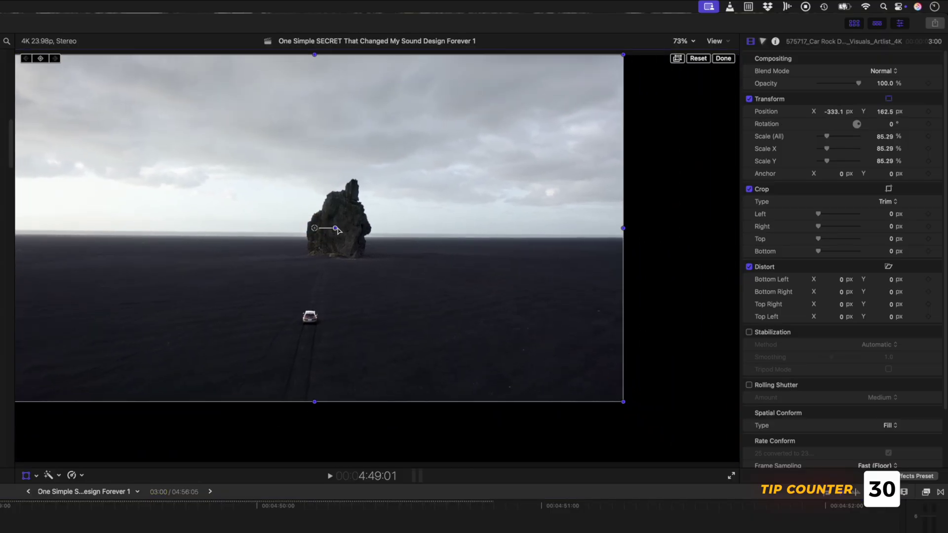
{"action": "left_click_drag", "start_coordinate": [338, 230], "coordinate": [337, 237]}
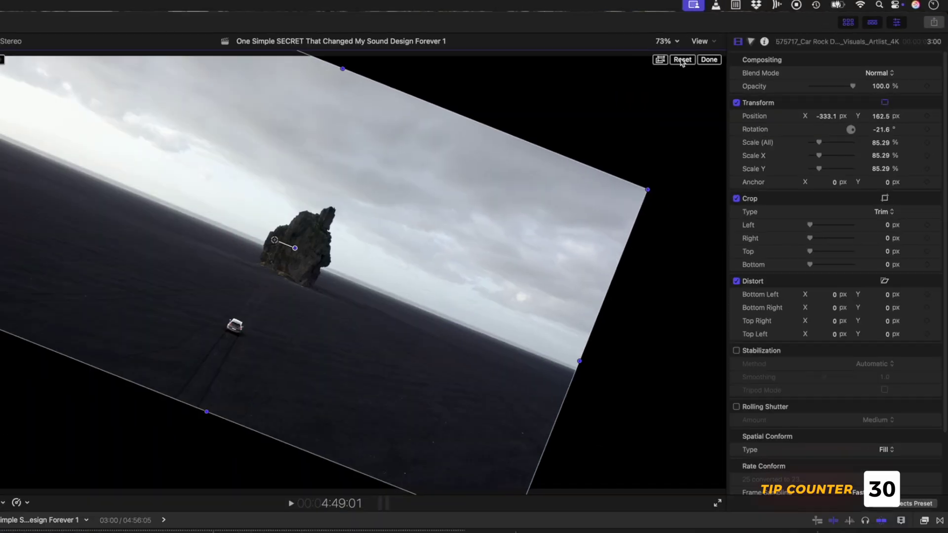
{"action": "left_click", "coordinate": [518, 72]}
Turn the drone clip's crop into a Ken Burns move with Linear easing
{"action": "right_click", "coordinate": [528, 176]}
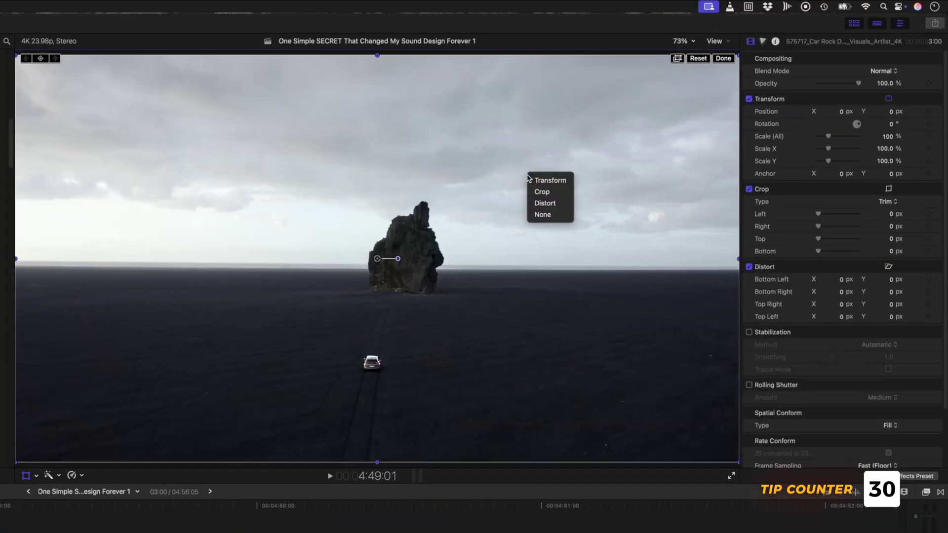
{"action": "left_click", "coordinate": [545, 196]}
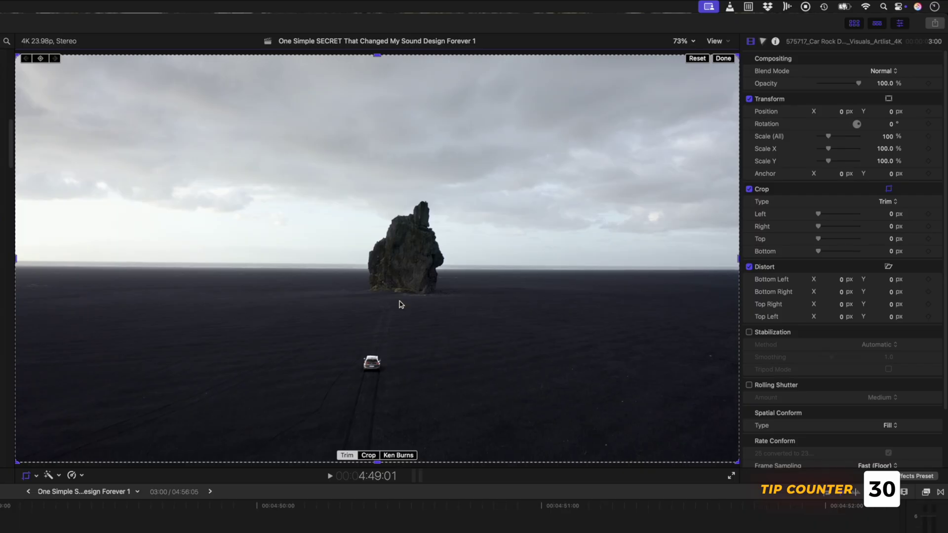
{"action": "left_click", "coordinate": [398, 456]}
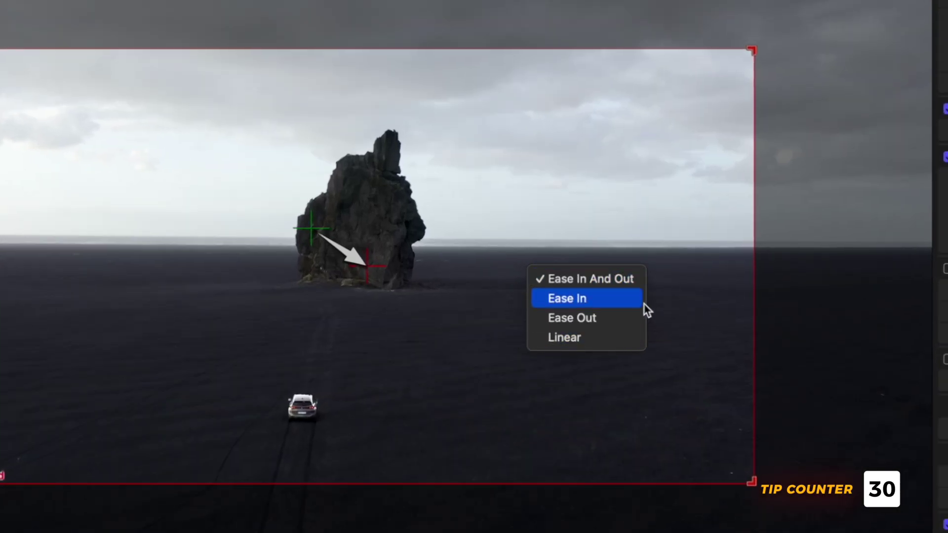
{"action": "left_click", "coordinate": [623, 338]}
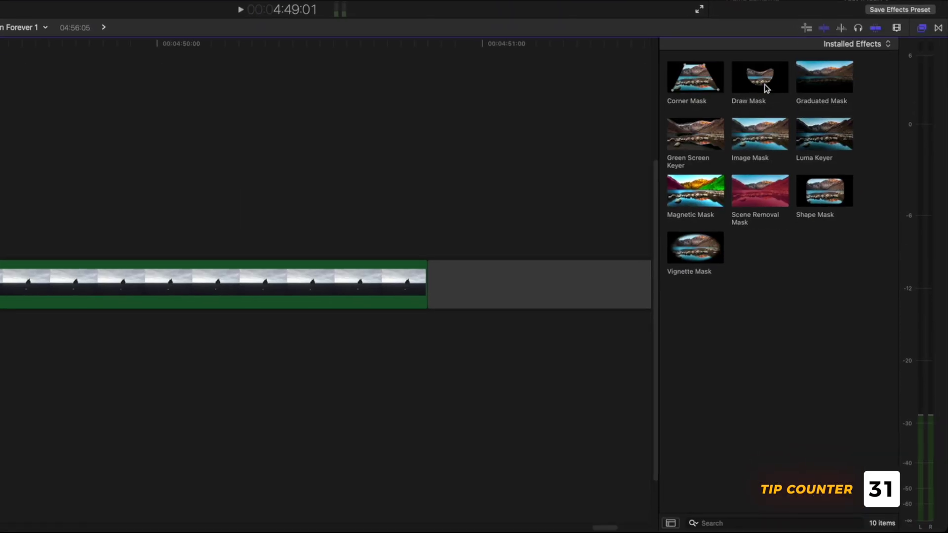
Apply Draw Mask to the drone clip, outline the rock, and expand Control Points and Transforms
{"action": "mouse_move", "coordinate": [766, 88]}
{"action": "left_mouse_down"}
{"action": "mouse_move", "coordinate": [0, 223]}
{"action": "mouse_move", "coordinate": [0, 290]}
{"action": "left_mouse_up"}
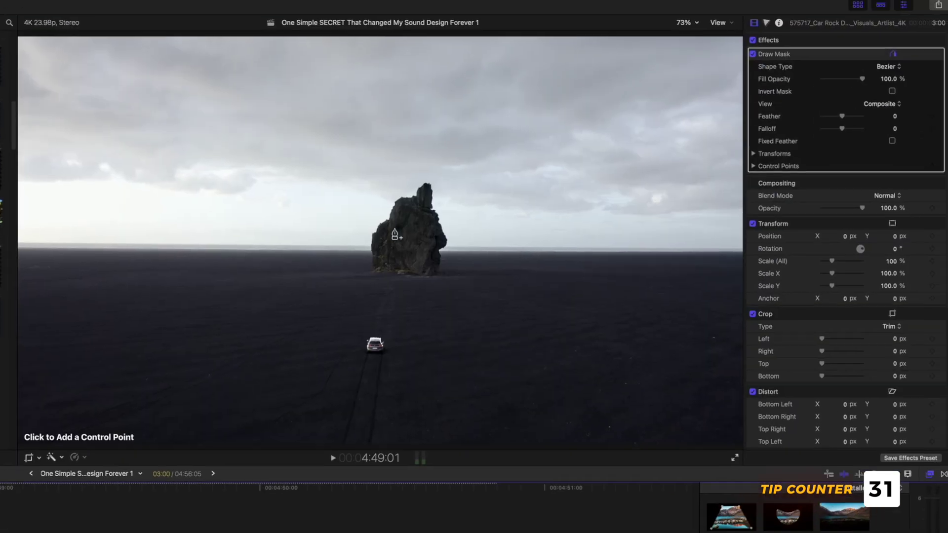
{"action": "left_click", "coordinate": [375, 269]}
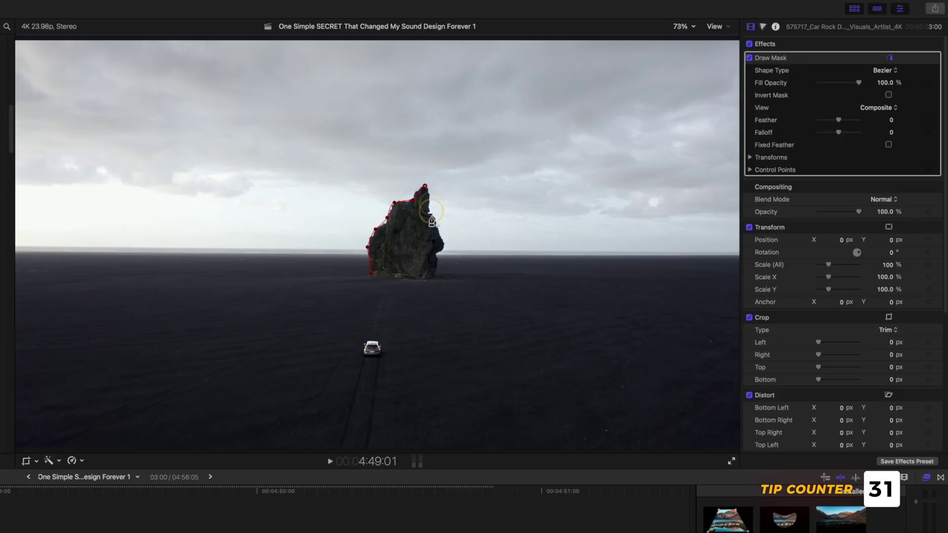
{"action": "left_click", "coordinate": [373, 275]}
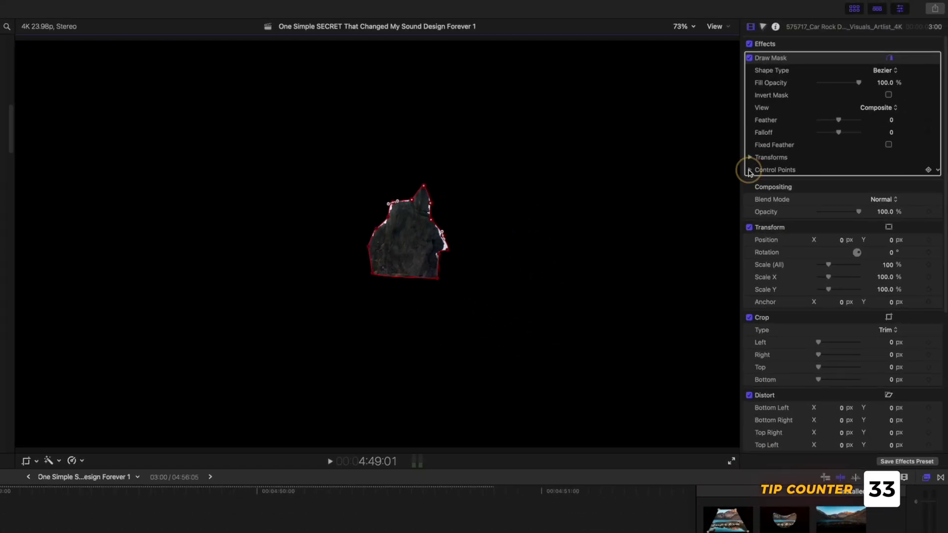
{"action": "left_click", "coordinate": [750, 170]}
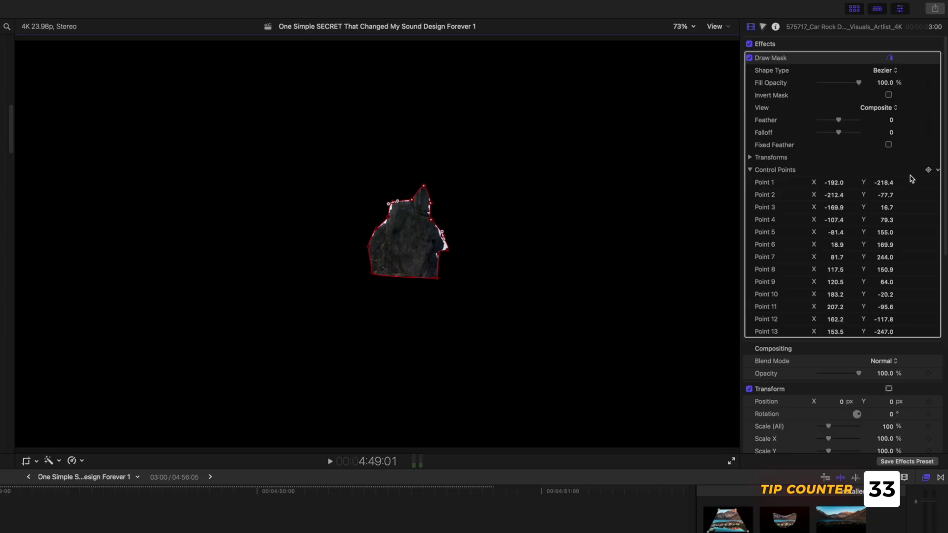
{"action": "left_click", "coordinate": [750, 157]}
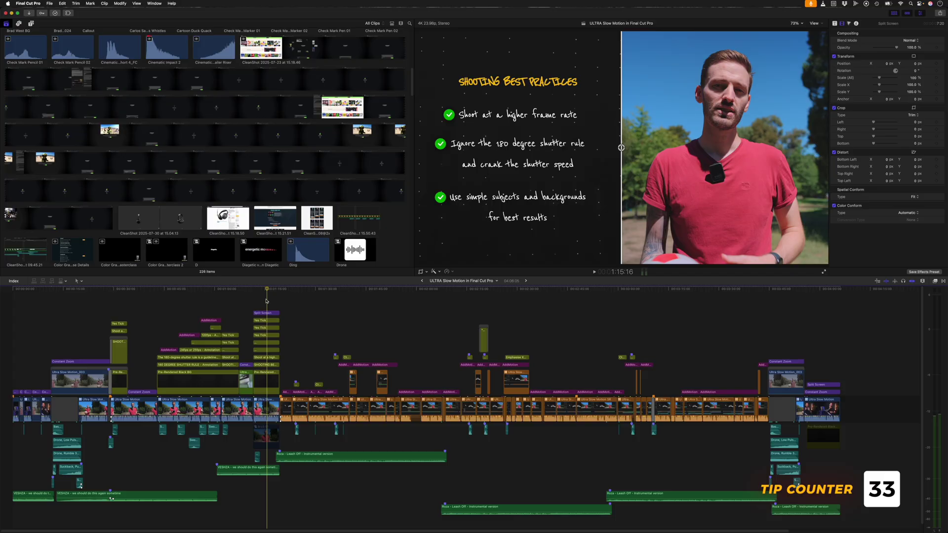
{"action": "key", "text": "j"}
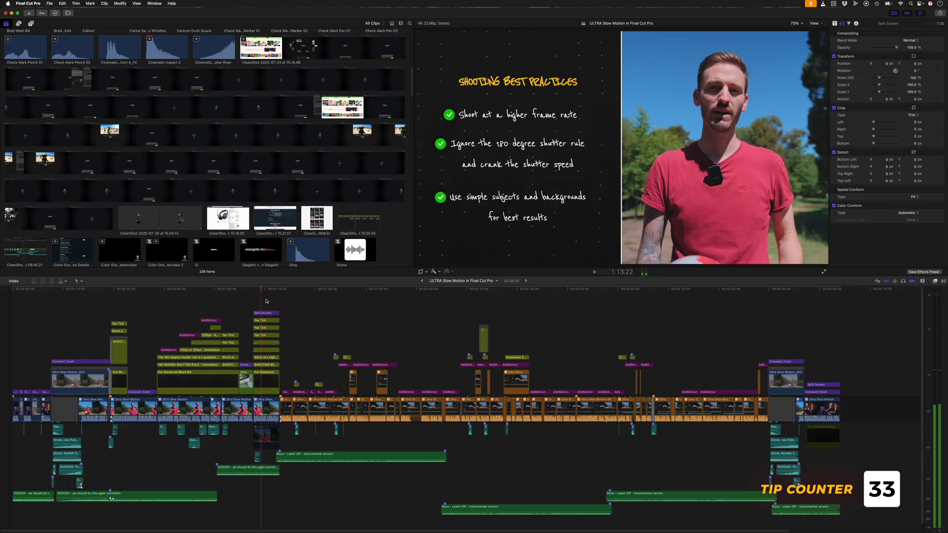
{"action": "key", "text": "k"}
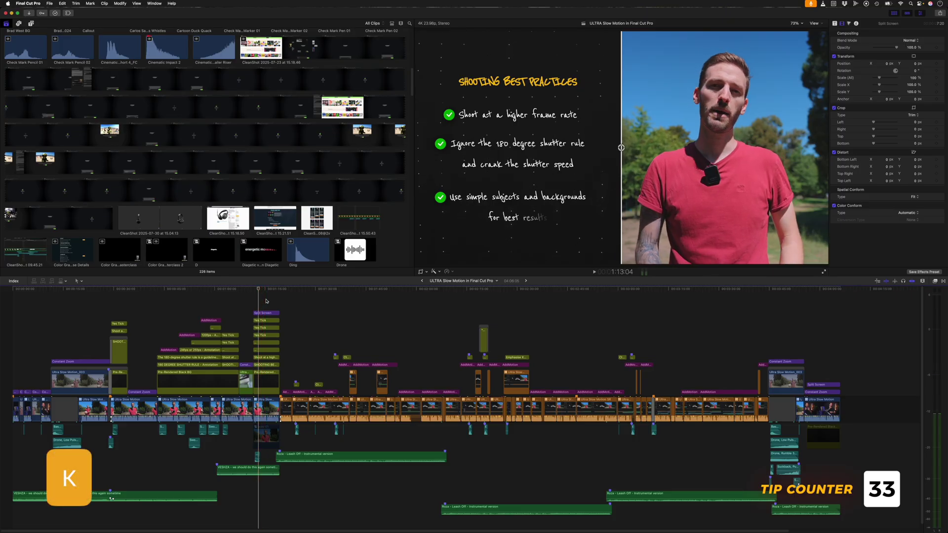
{"action": "key", "text": "l"}
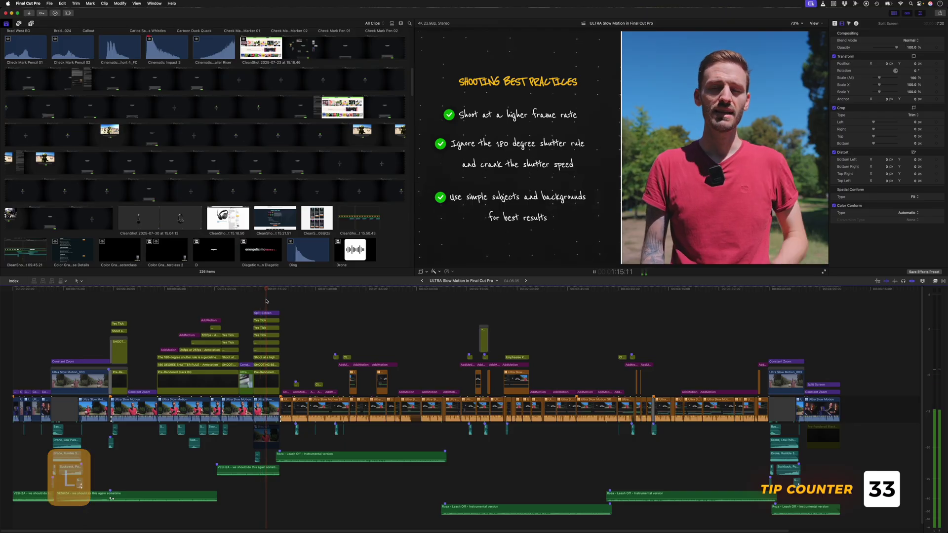
{"action": "key", "text": "k"}
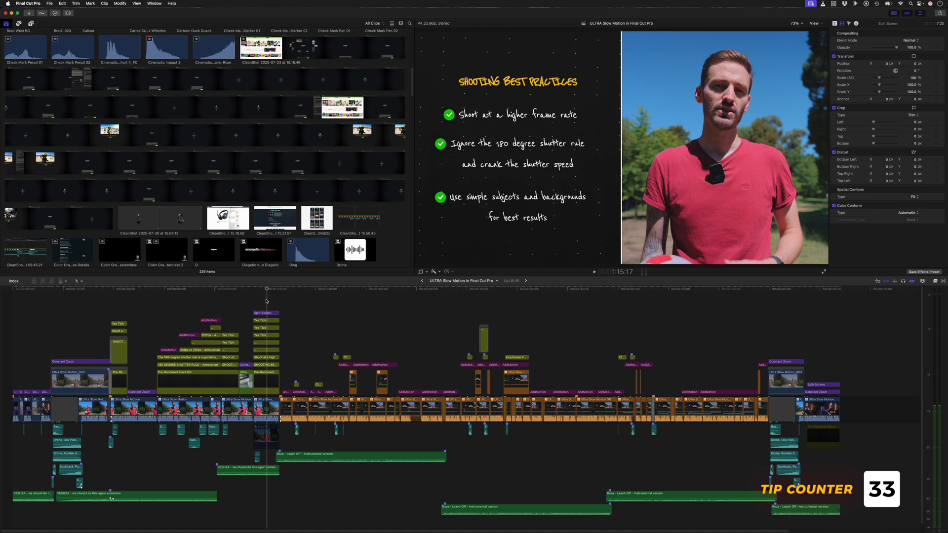
{"action": "key", "text": "j"}
{"action": "key", "text": "j"}
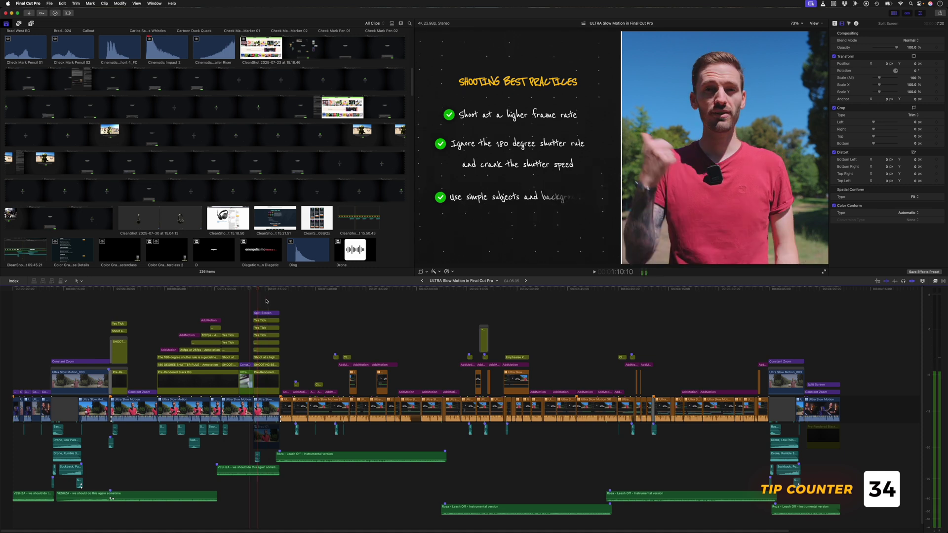
{"action": "left_click", "coordinate": [266, 301]}
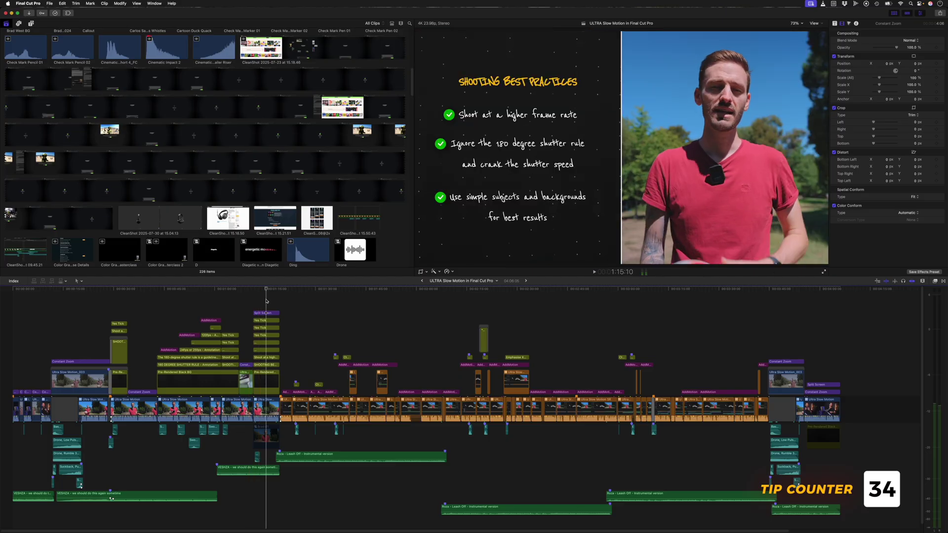
{"action": "key", "text": "space"}
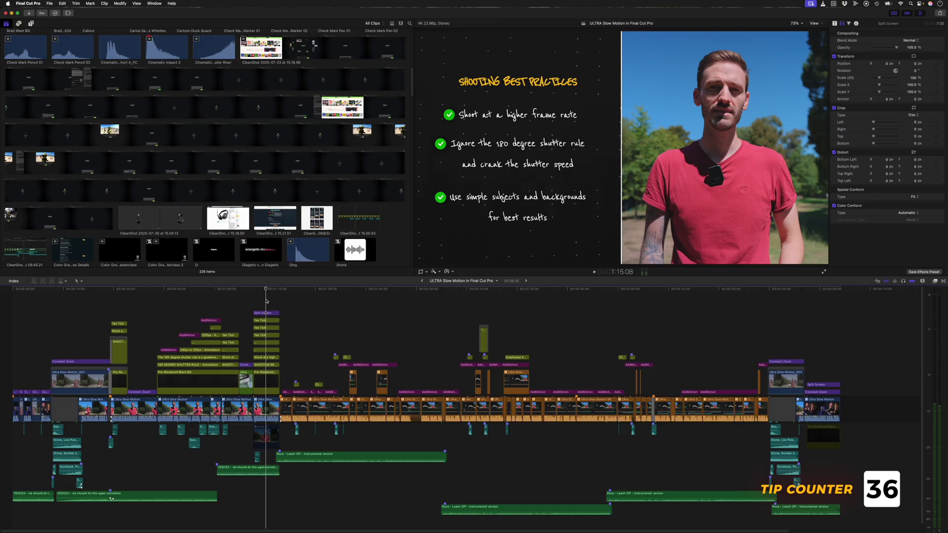
{"action": "key", "text": "space"}
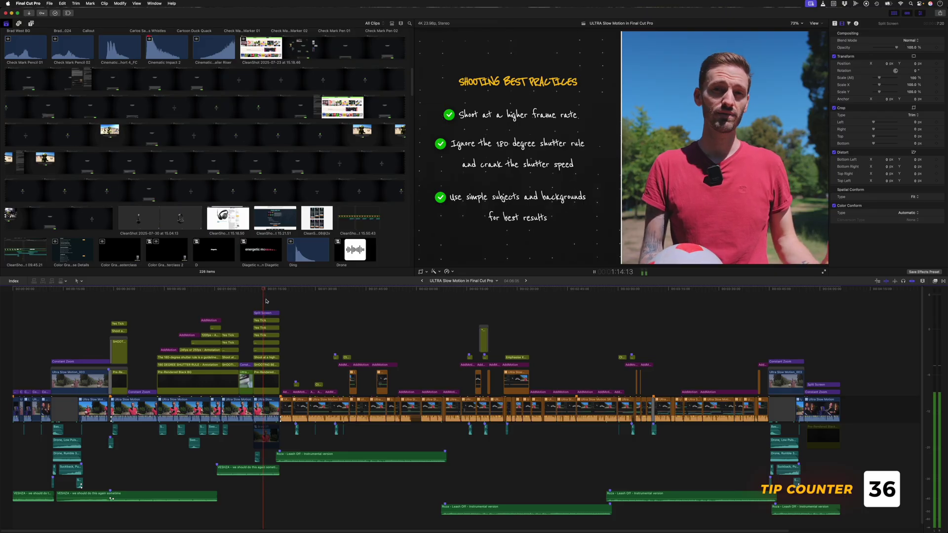
{"action": "key", "text": "space"}
{"action": "key", "text": "Right"}
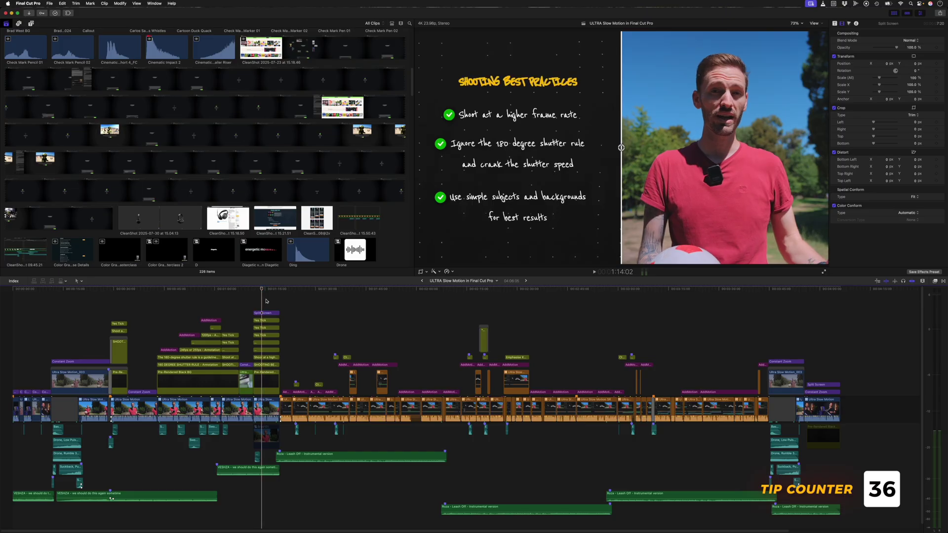
{"action": "key", "text": "space"}
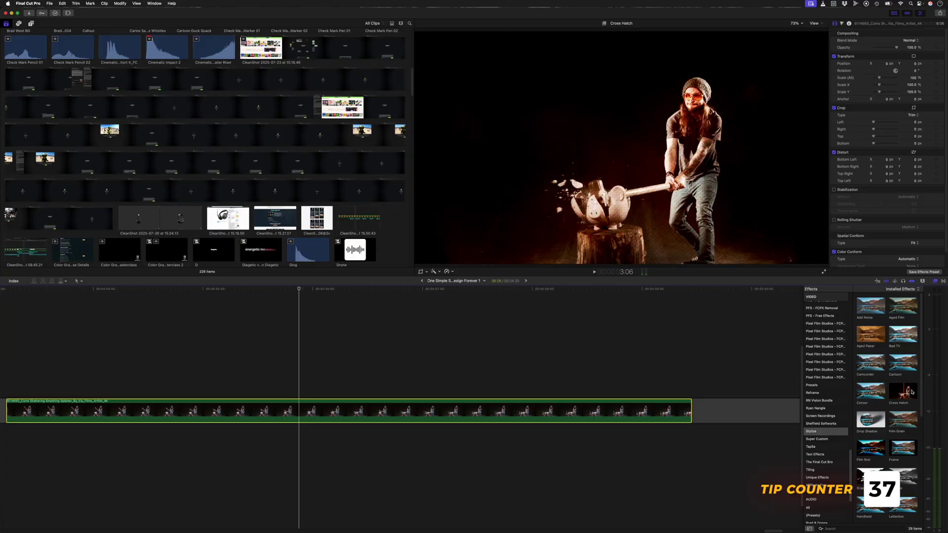
Scroll up the Effects browser categories and select Looks
{"action": "scroll", "coordinate": [831, 328], "scroll_direction": "up", "scroll_amount": 5}
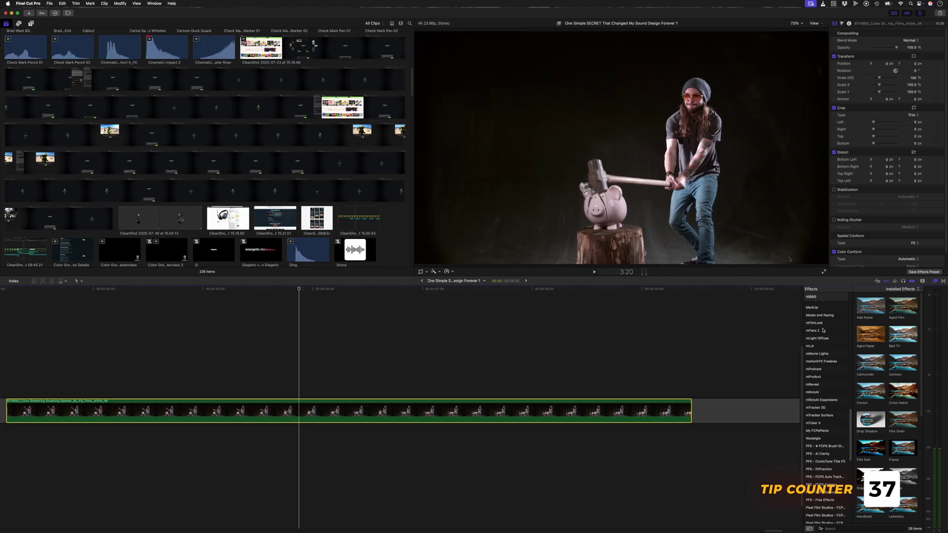
{"action": "scroll", "coordinate": [823, 330], "scroll_direction": "up", "scroll_amount": 3}
{"action": "left_click", "coordinate": [819, 334]}
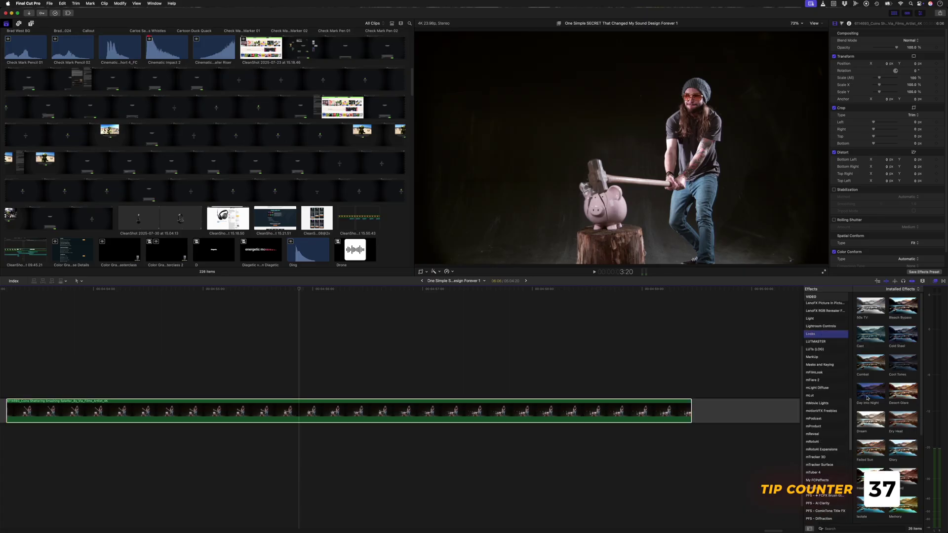